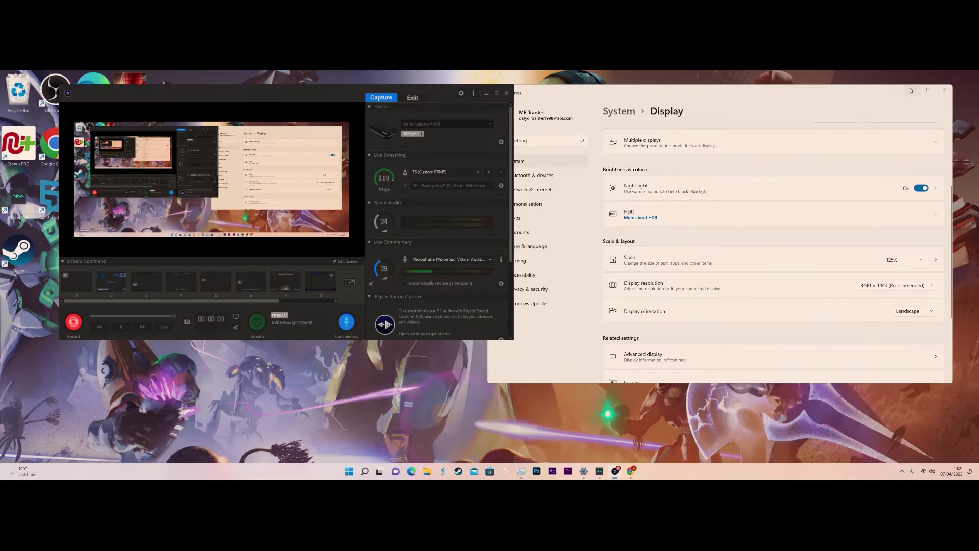
Minimize the Settings window, open Voicemod beside Chrome, and show the voicemod.net home page in the browser
click(911, 91)
click(631, 471)
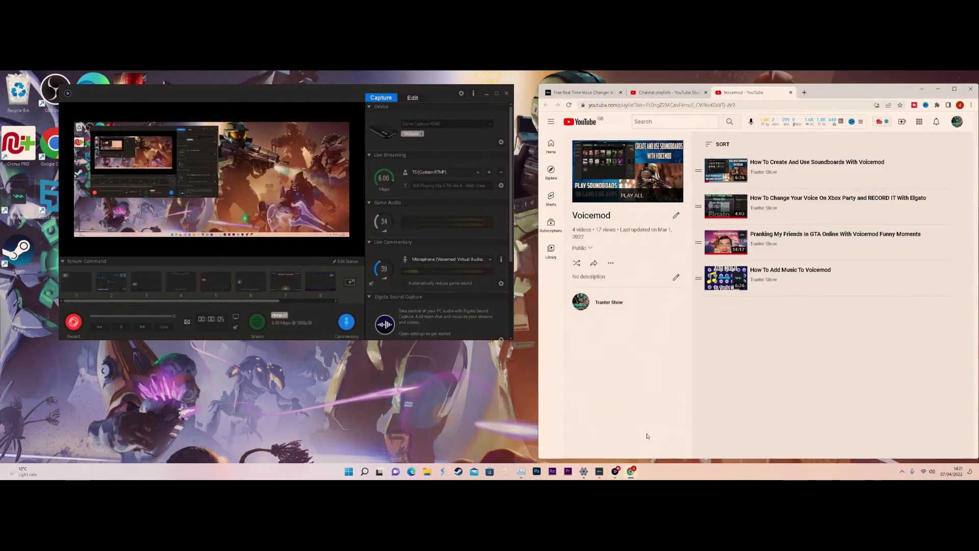
click(599, 472)
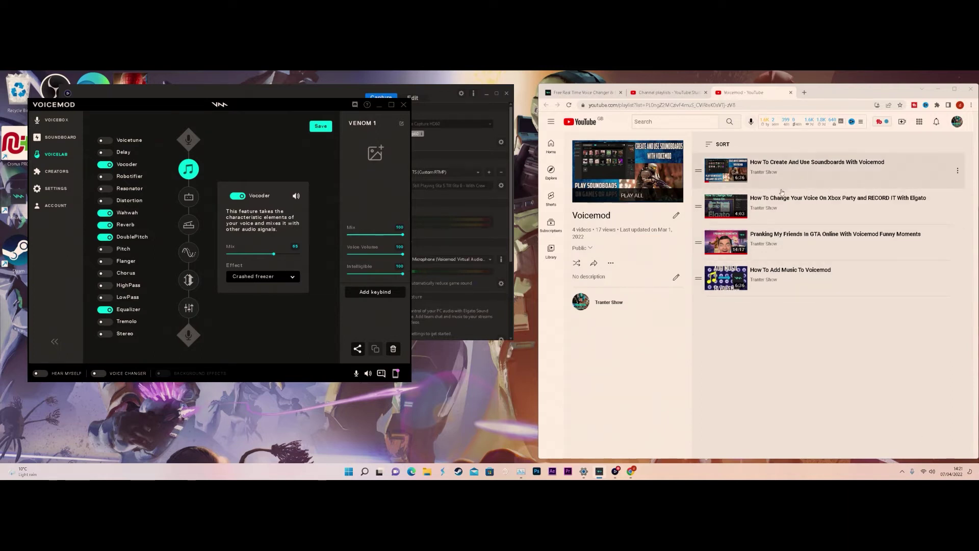
click(591, 94)
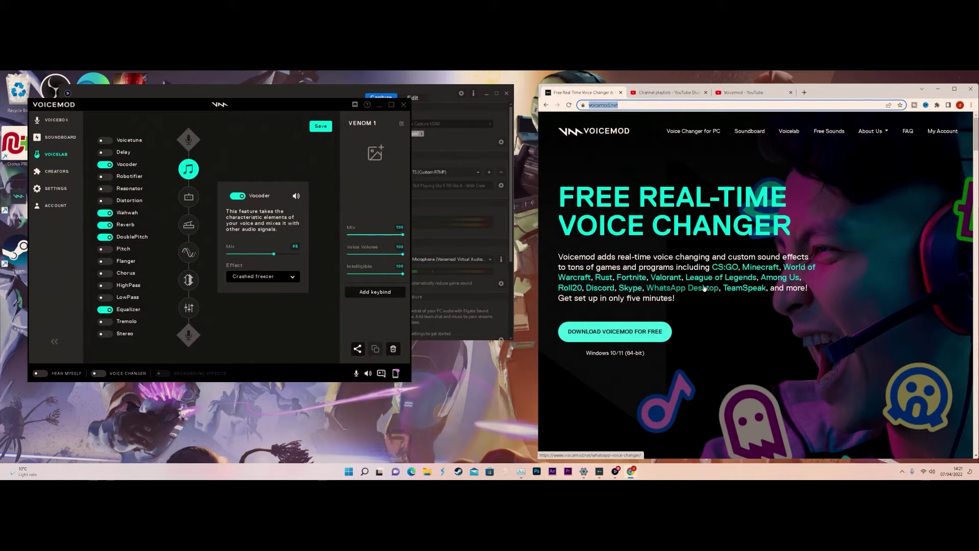
View the Soundboard, and start a custom voice in Voicelab with Voice Changer on and Hear Myself off
click(63, 138)
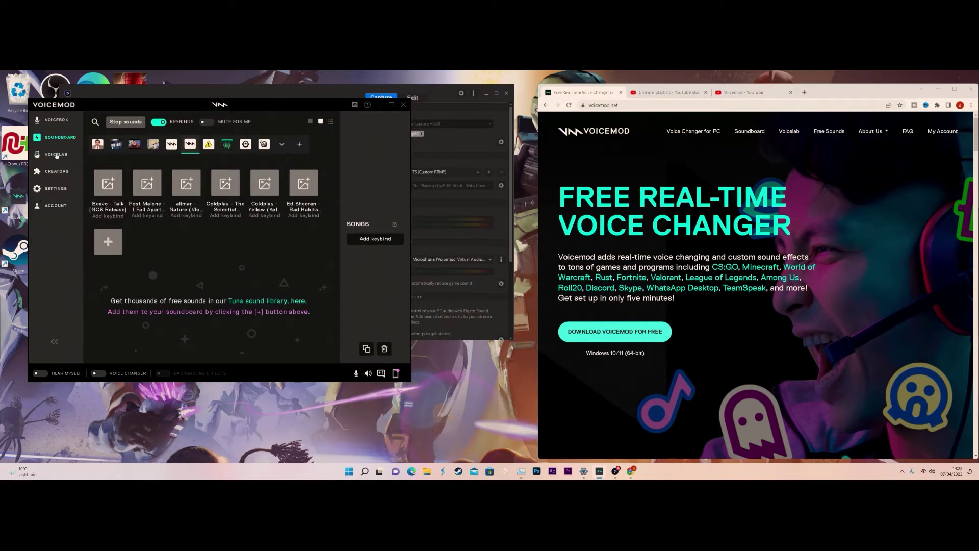
click(56, 155)
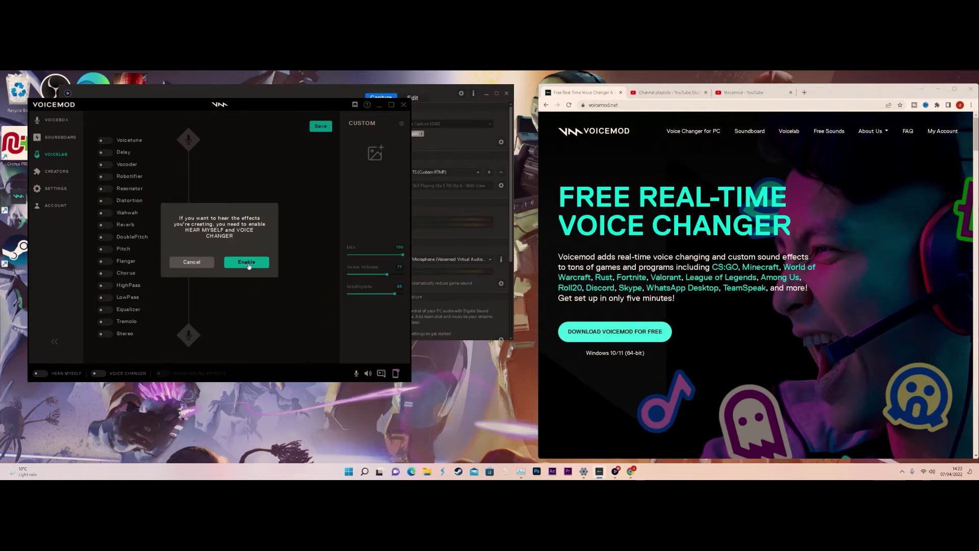
click(234, 265)
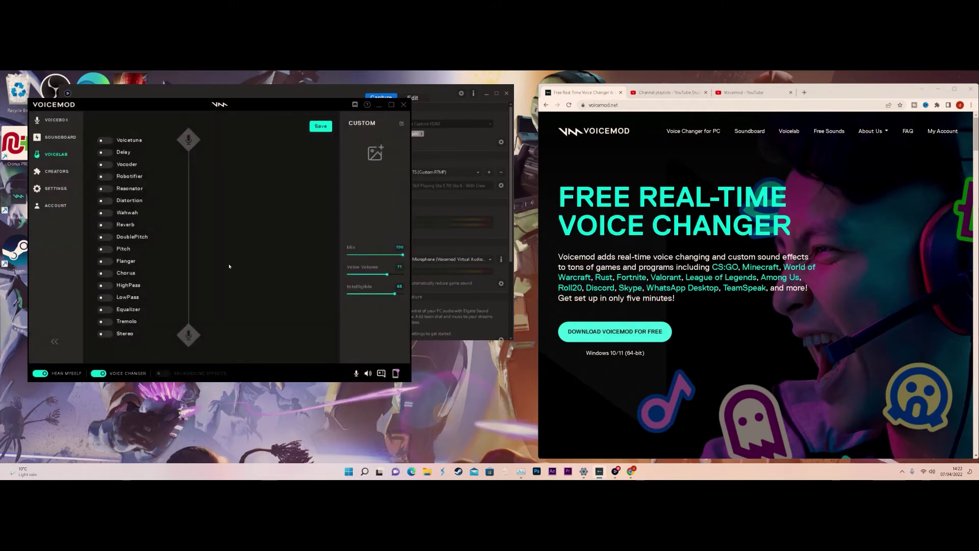
click(41, 373)
Open the Voicelab page on the Voicemod website and view its introduction
click(790, 131)
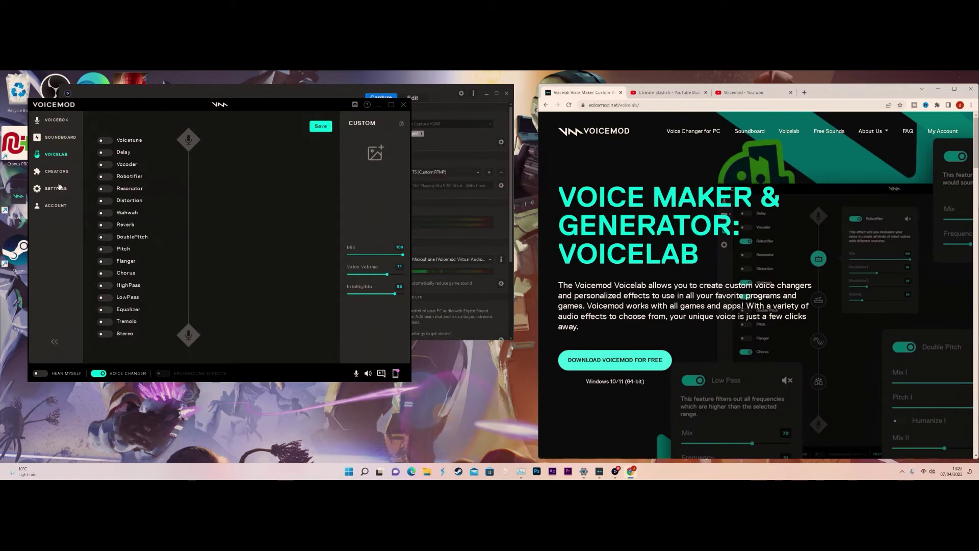
scroll(661, 317, down, 1)
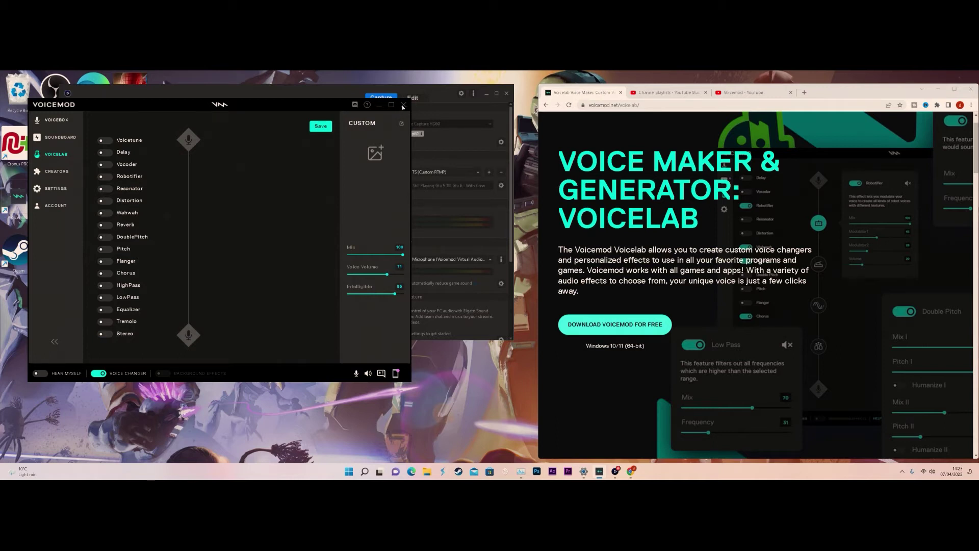
End the Voicemod process in Task Manager and start Voicemod again, minimizing Task Manager
click(521, 471)
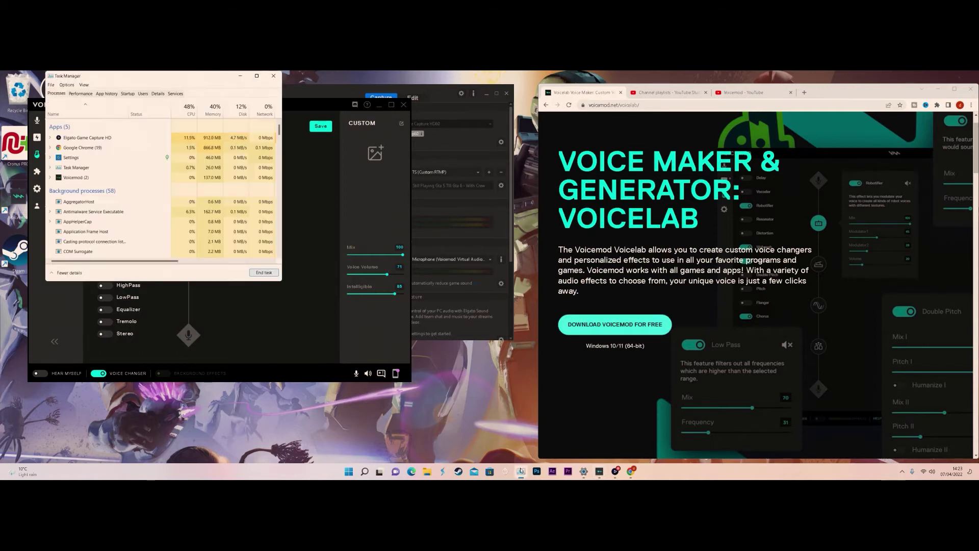
click(85, 177)
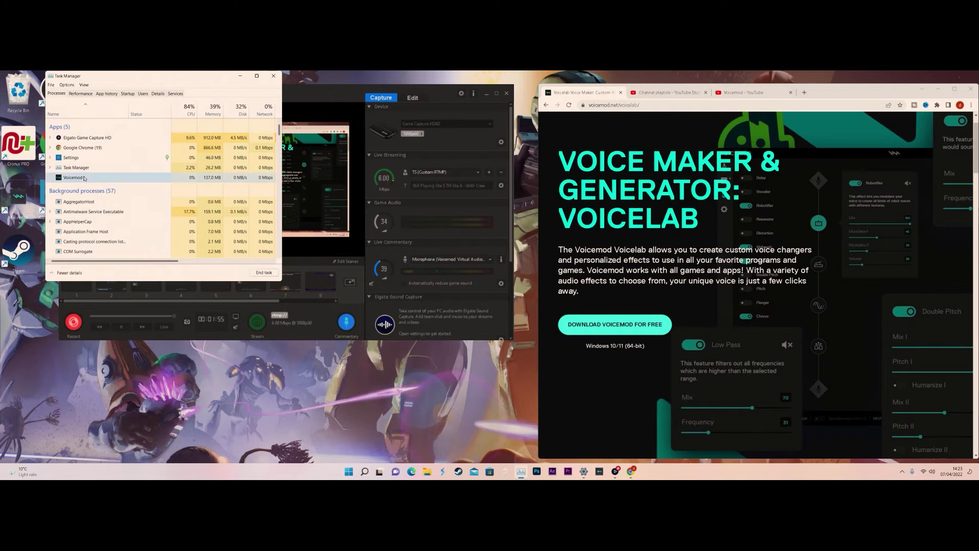
key(Delete)
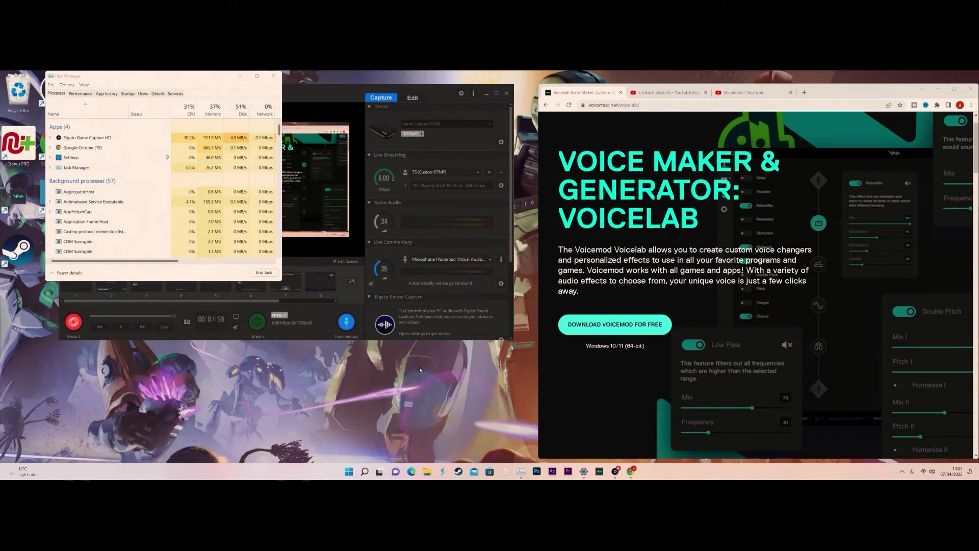
click(600, 473)
click(241, 77)
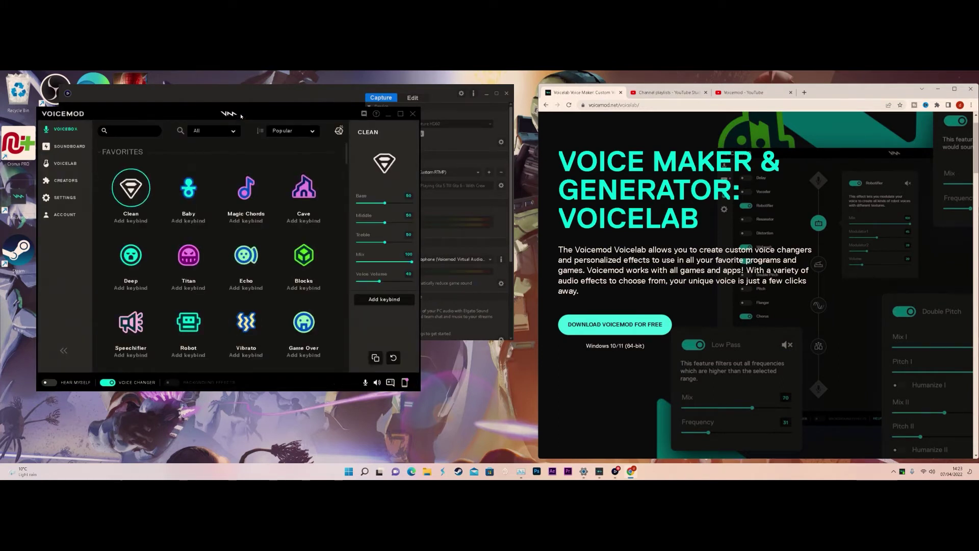
Look through the favorite, custom and full voice lists in the Voicebox
scroll(217, 225, down, 3)
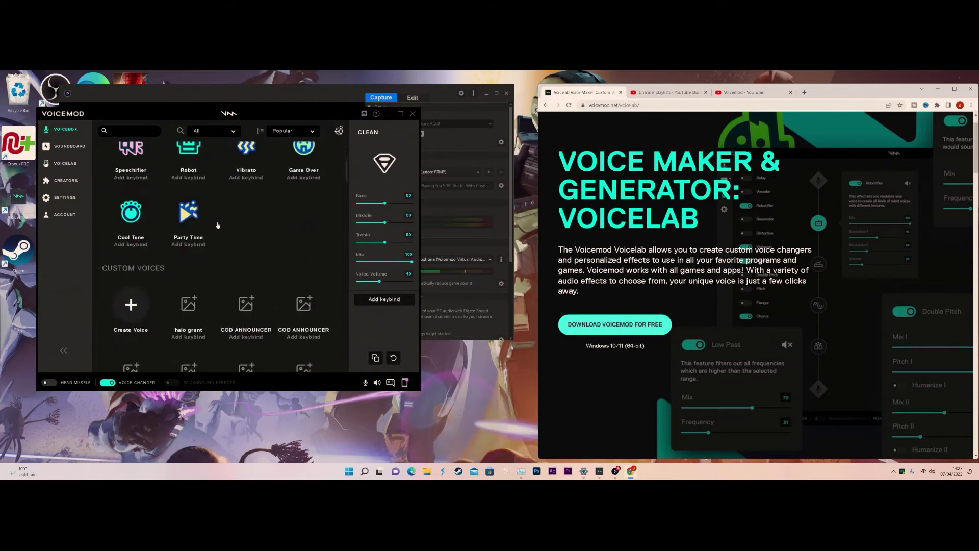
scroll(218, 225, down, 3)
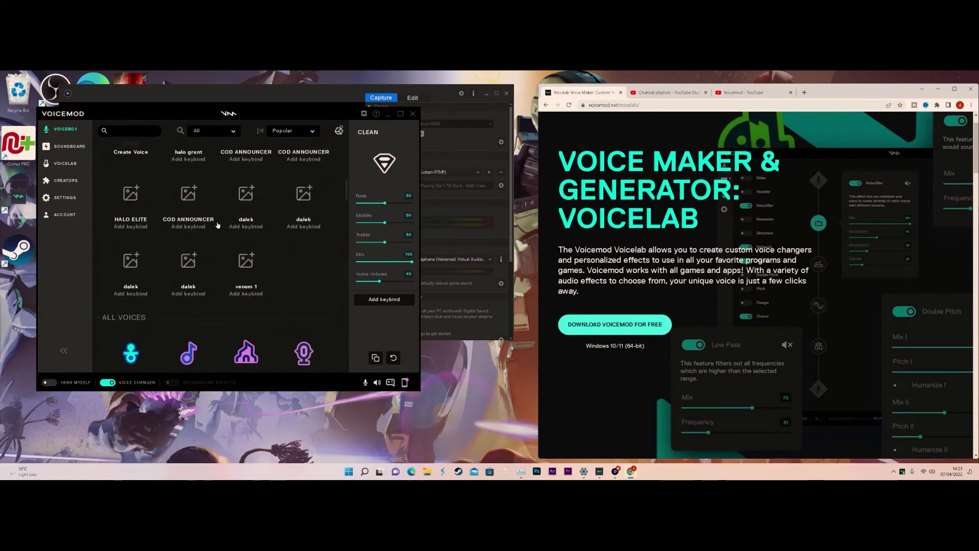
scroll(218, 225, down, 2)
scroll(217, 225, down, 2)
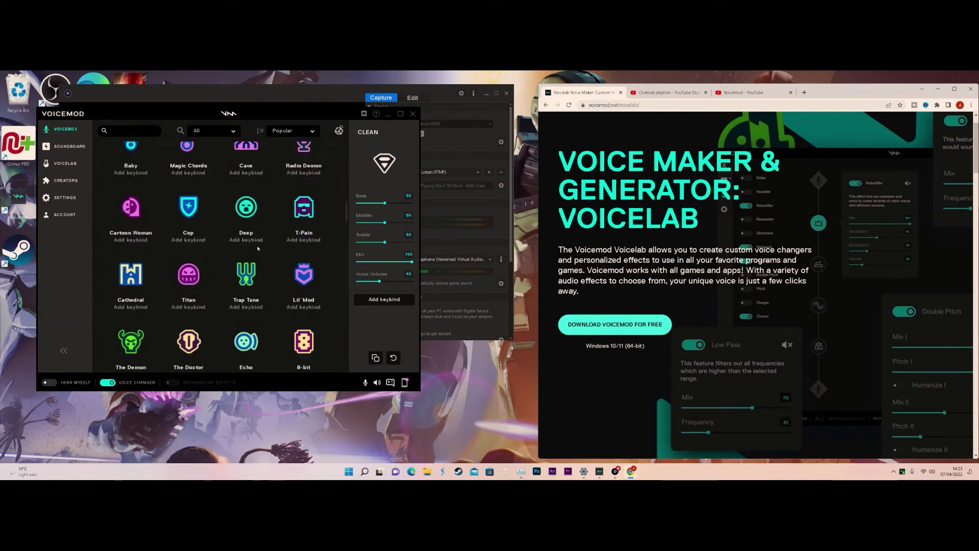
scroll(245, 265, down, 2)
scroll(277, 321, down, 1)
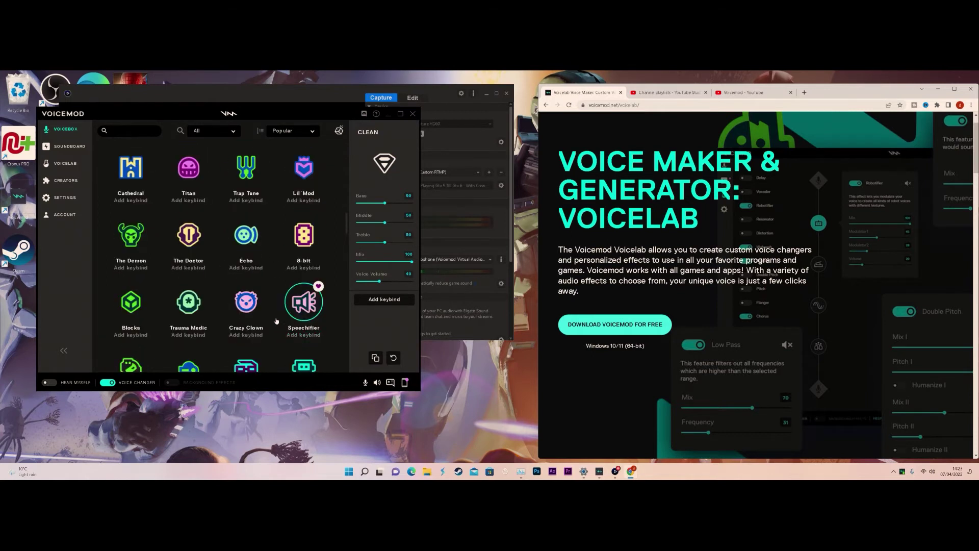
scroll(265, 327, down, 2)
scroll(261, 337, down, 1)
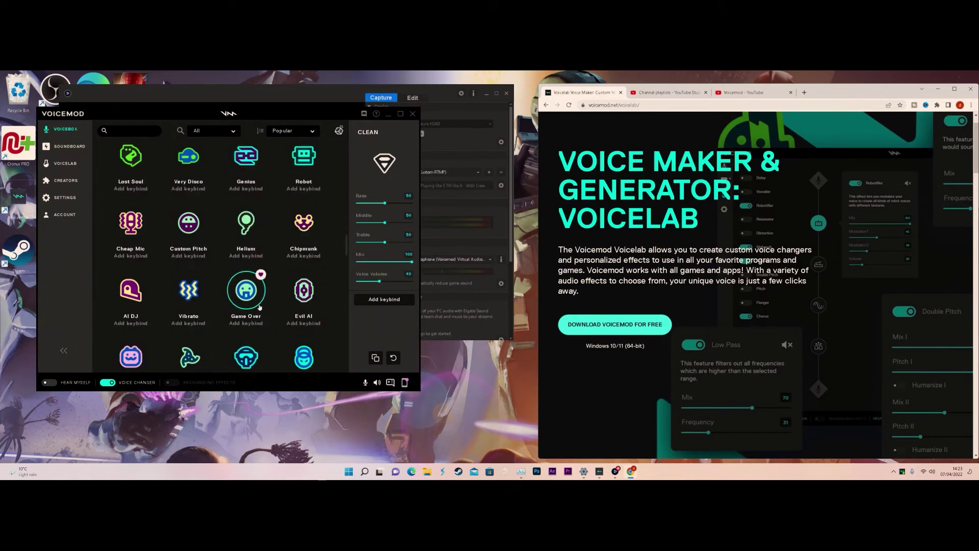
scroll(225, 332, down, 1)
scroll(214, 326, down, 4)
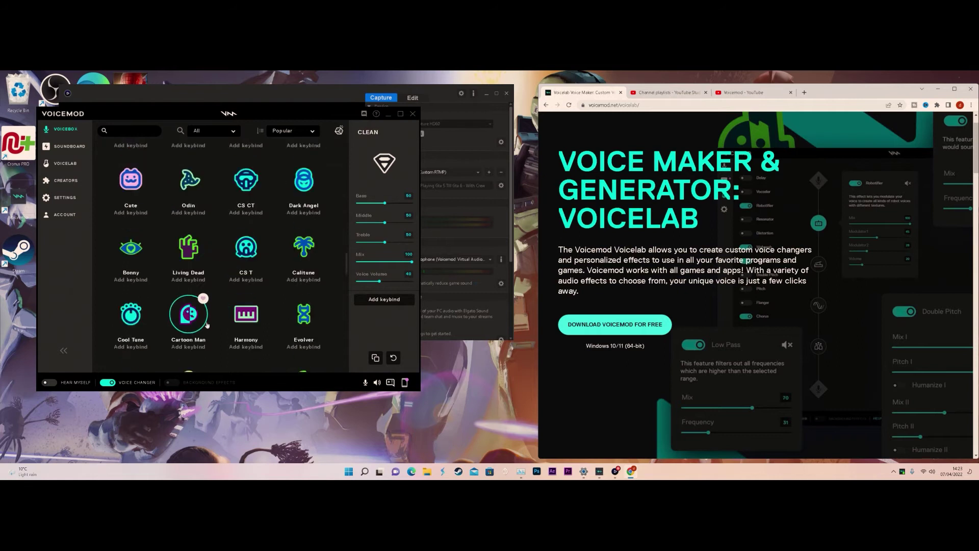
scroll(205, 323, down, 2)
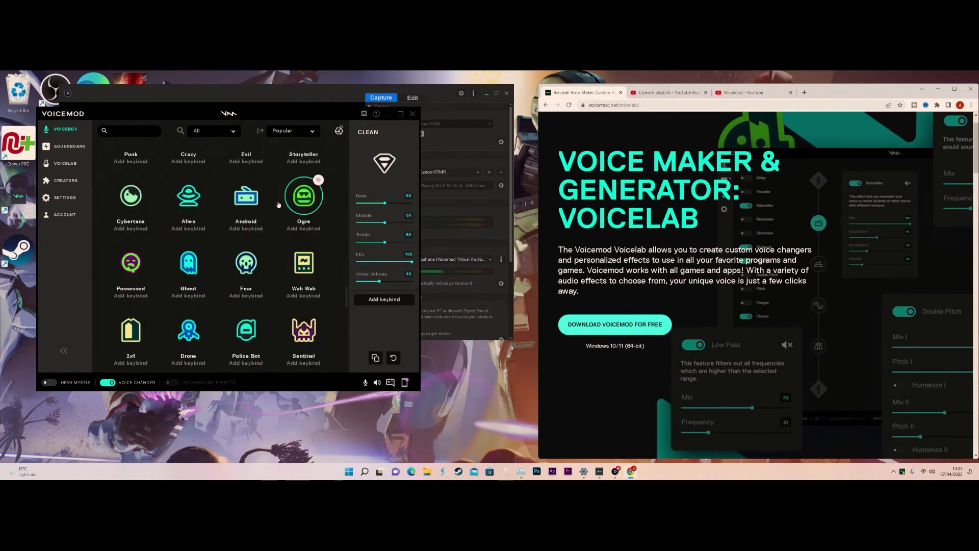
scroll(230, 227, down, 5)
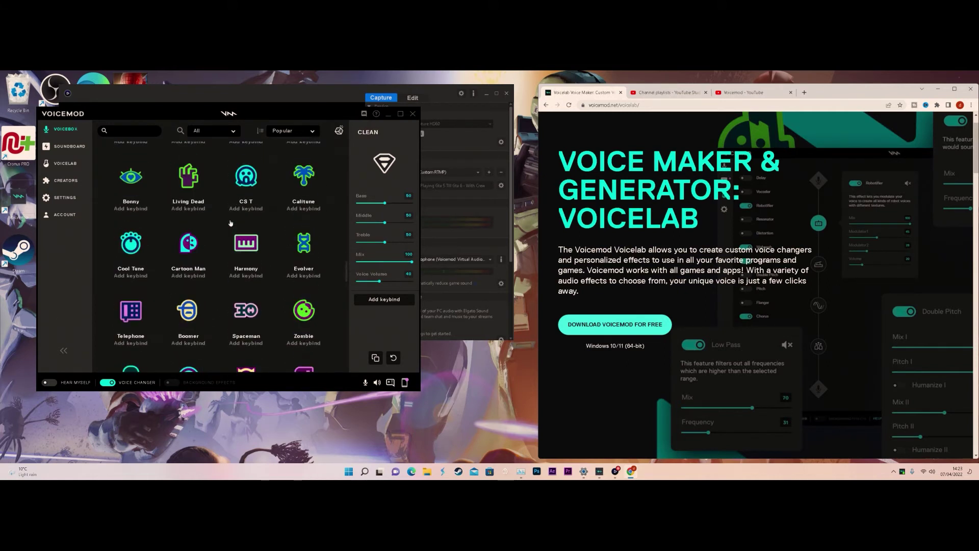
scroll(229, 220, up, 15)
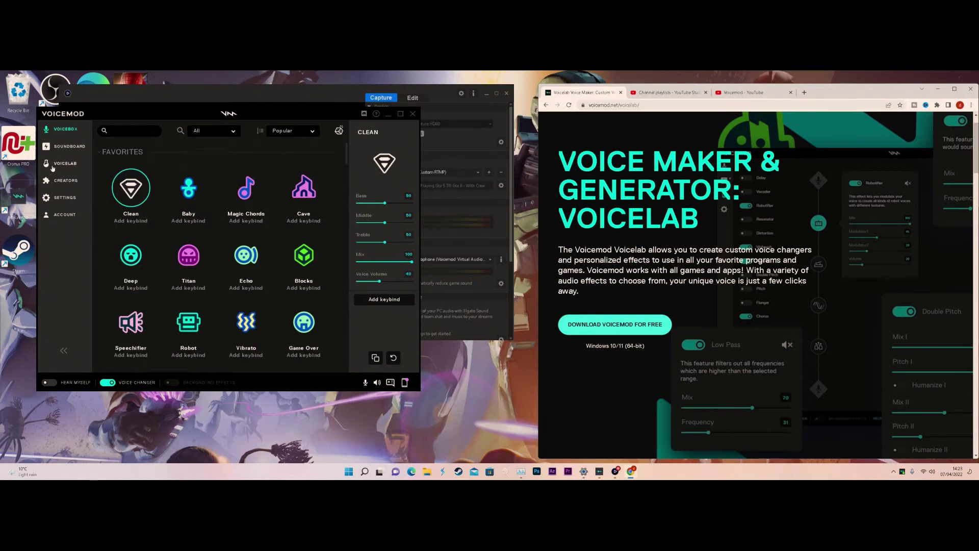
Try to open Voicelab from the Voicebox, and launch Voicemod again
click(53, 166)
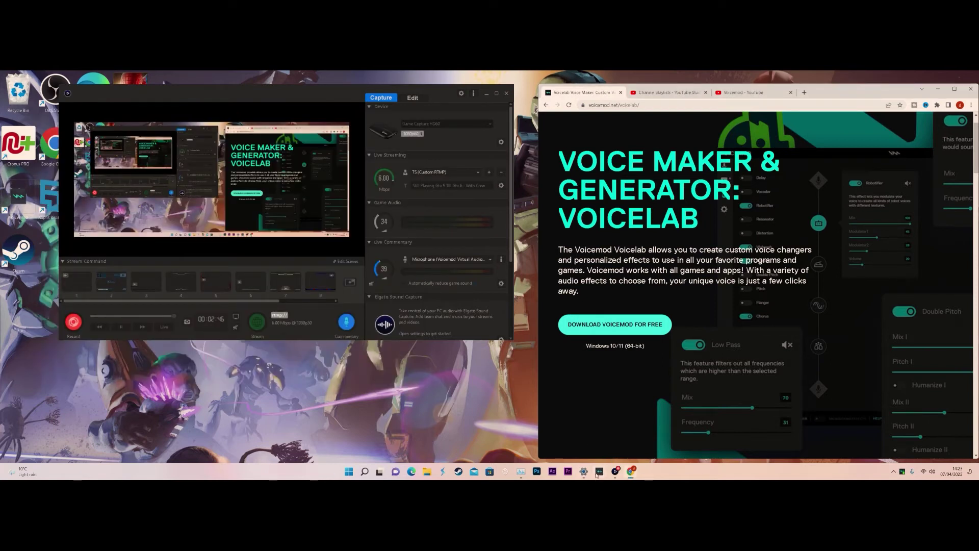
click(598, 472)
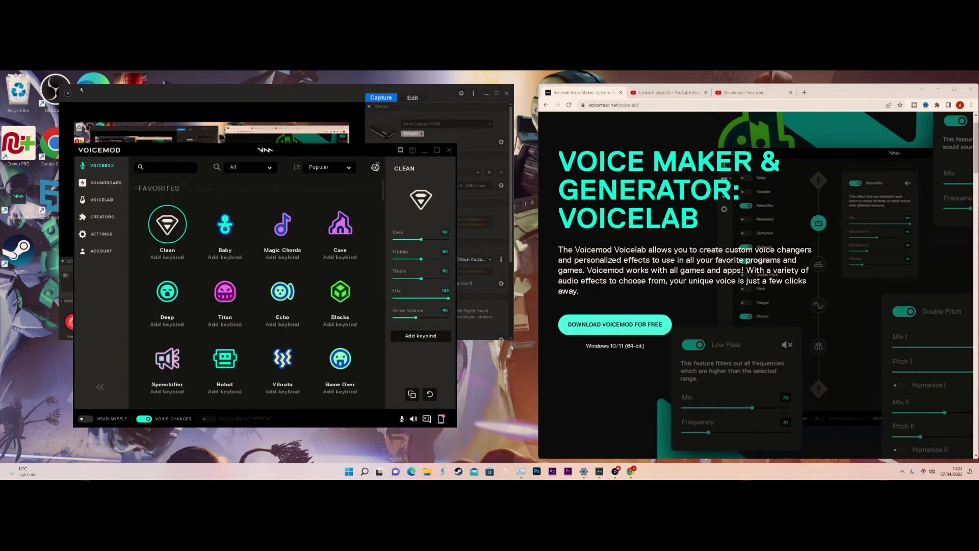
Open Voicelab on a blank custom voice, enabling Voice Changer and leaving Hear Myself switched off
click(100, 199)
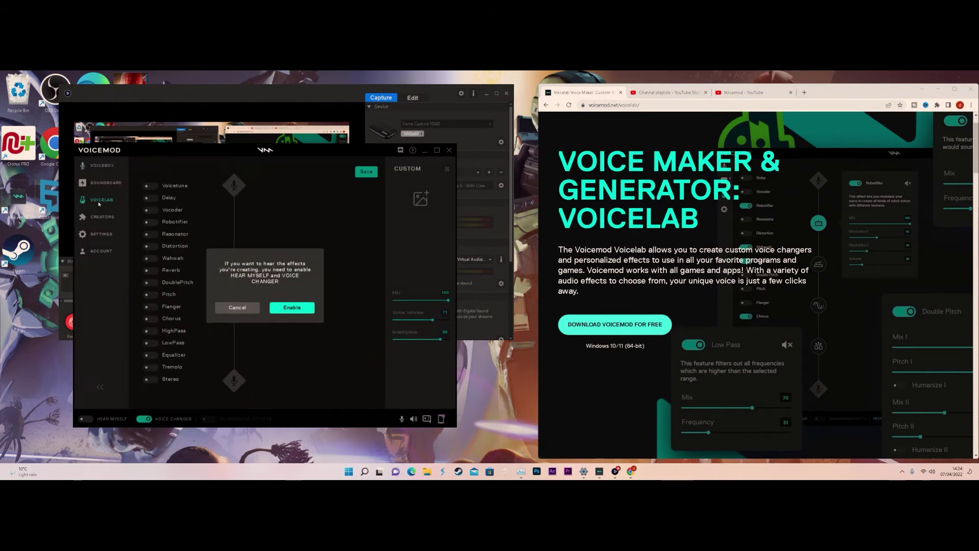
click(301, 308)
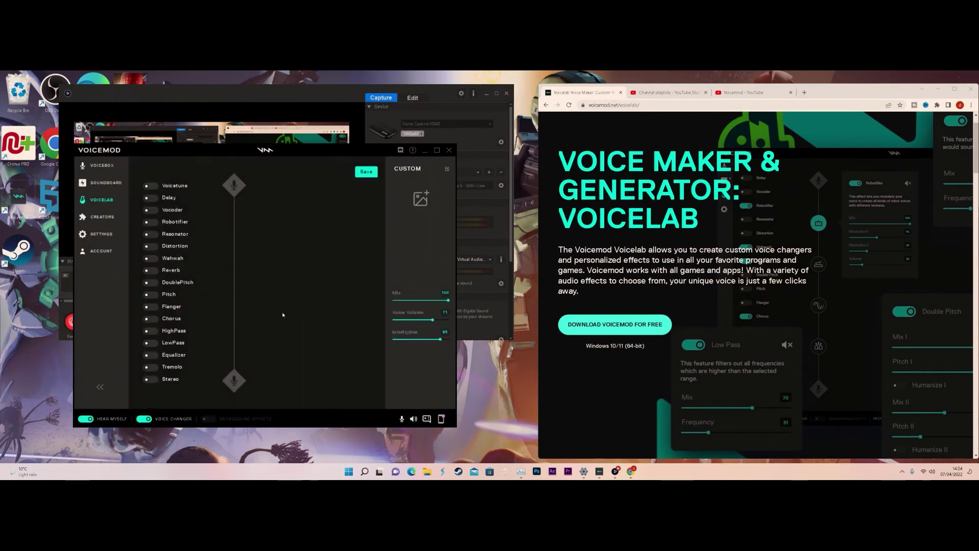
click(94, 420)
click(504, 234)
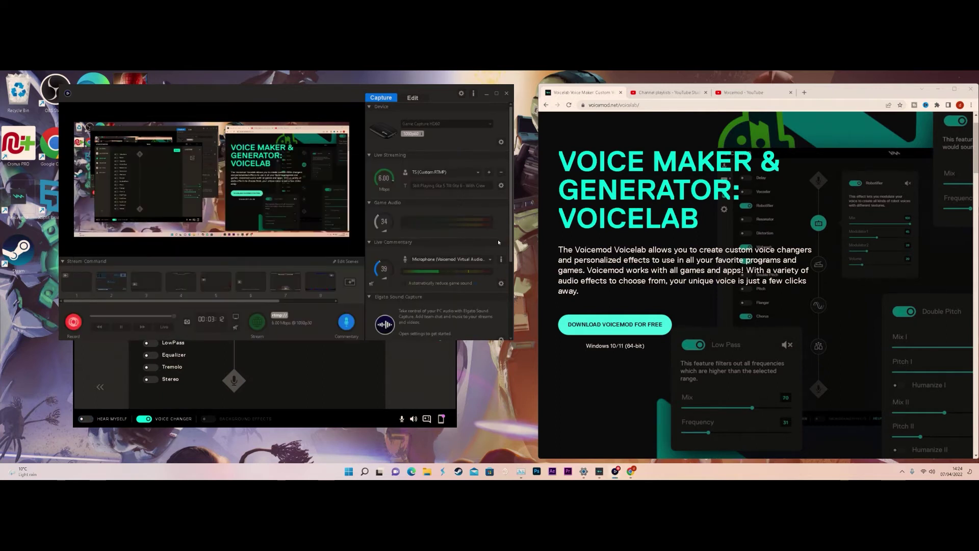
click(412, 397)
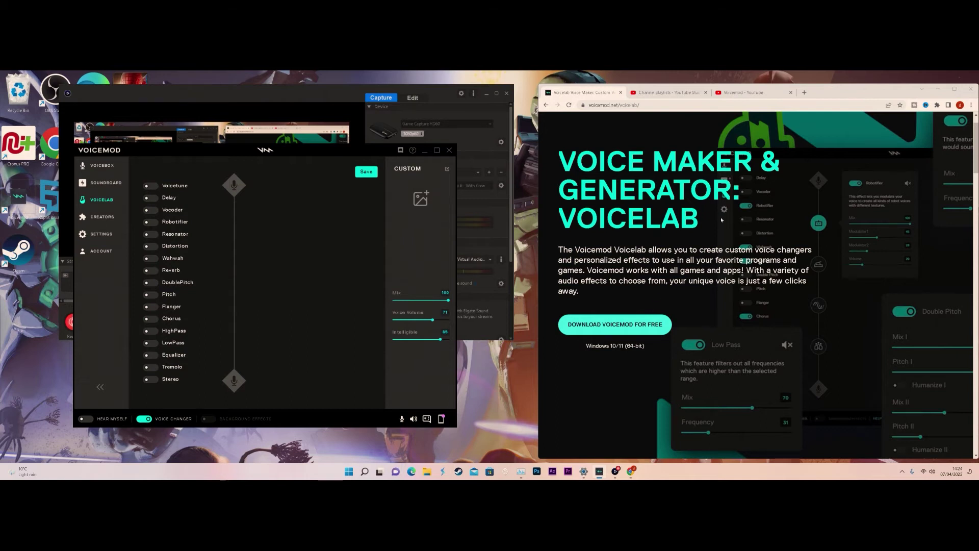
Examine the Voicelab web page, including its customization, microphone sound effects and user-created voice library sections
scroll(721, 220, up, 1)
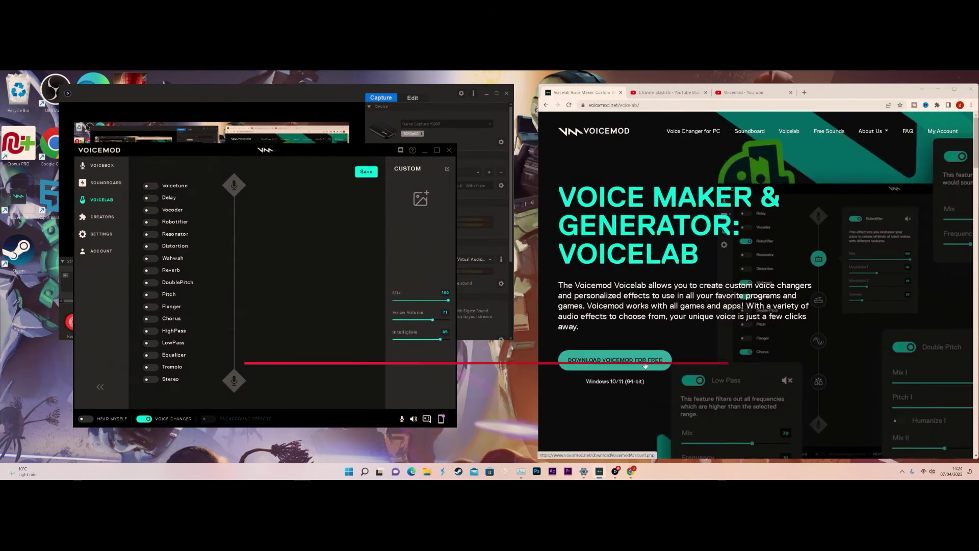
scroll(645, 365, down, 5)
scroll(814, 153, up, 6)
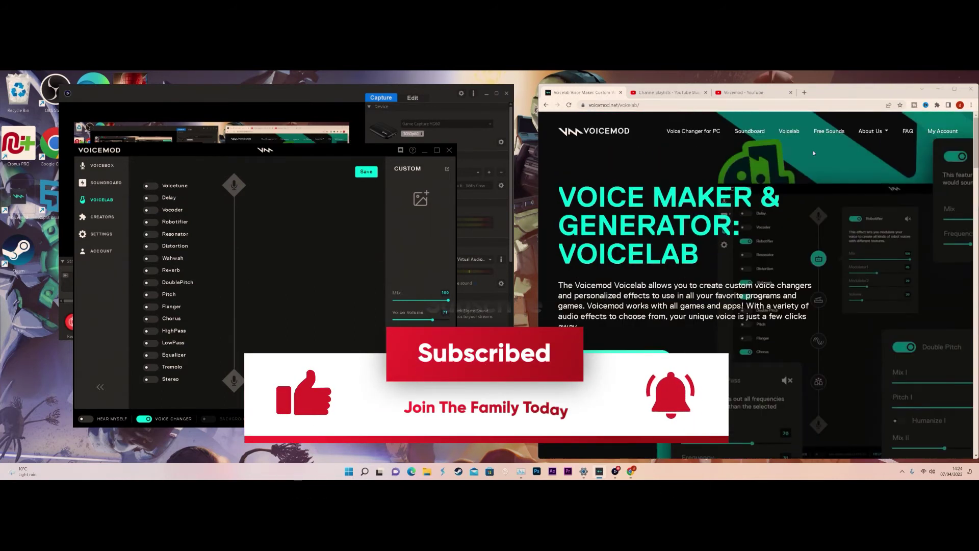
click(784, 134)
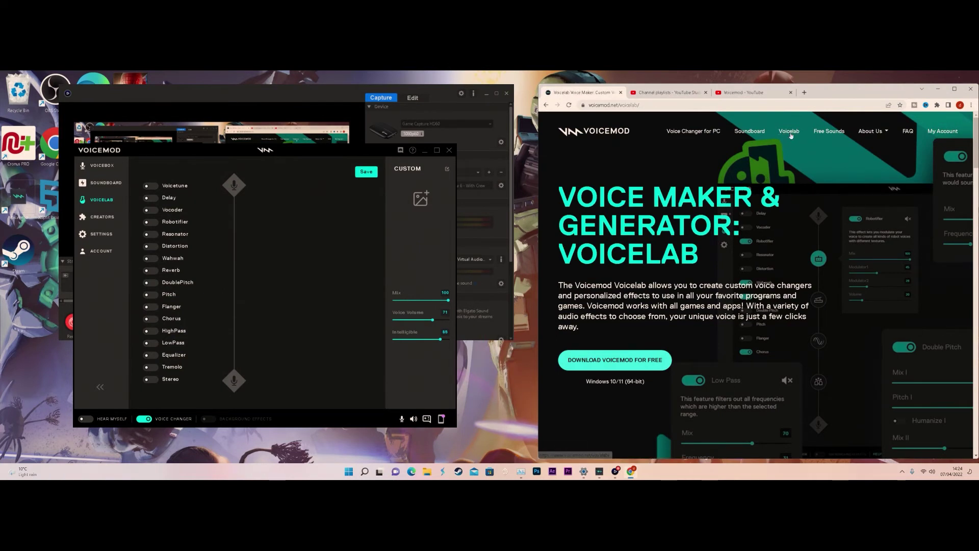
scroll(777, 222, down, 3)
scroll(776, 223, down, 10)
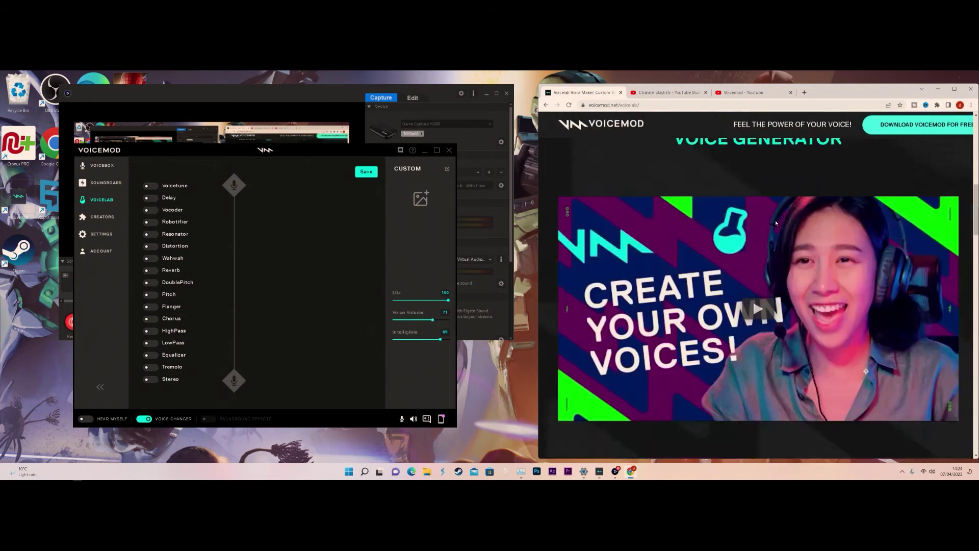
scroll(777, 222, down, 15)
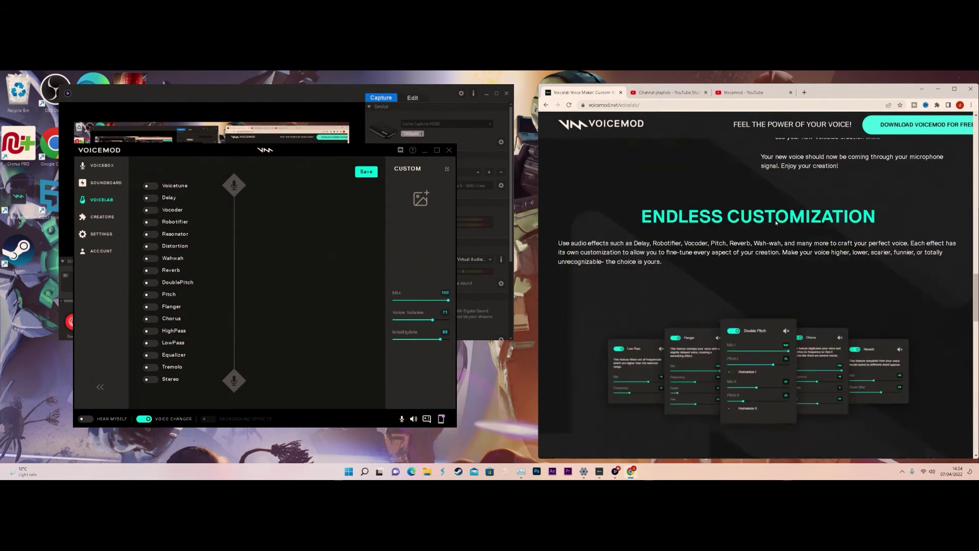
scroll(777, 223, down, 8)
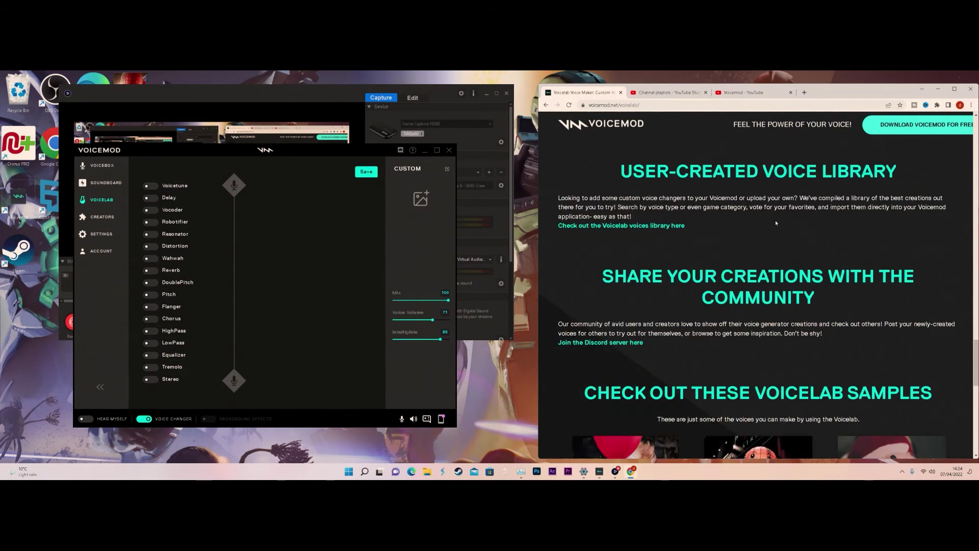
scroll(777, 223, up, 8)
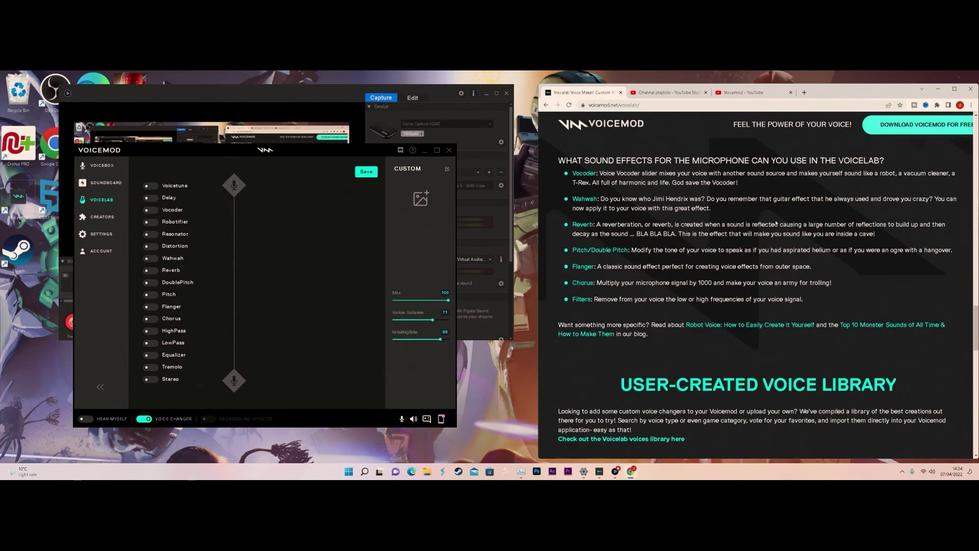
scroll(777, 223, up, 2)
scroll(776, 223, up, 9)
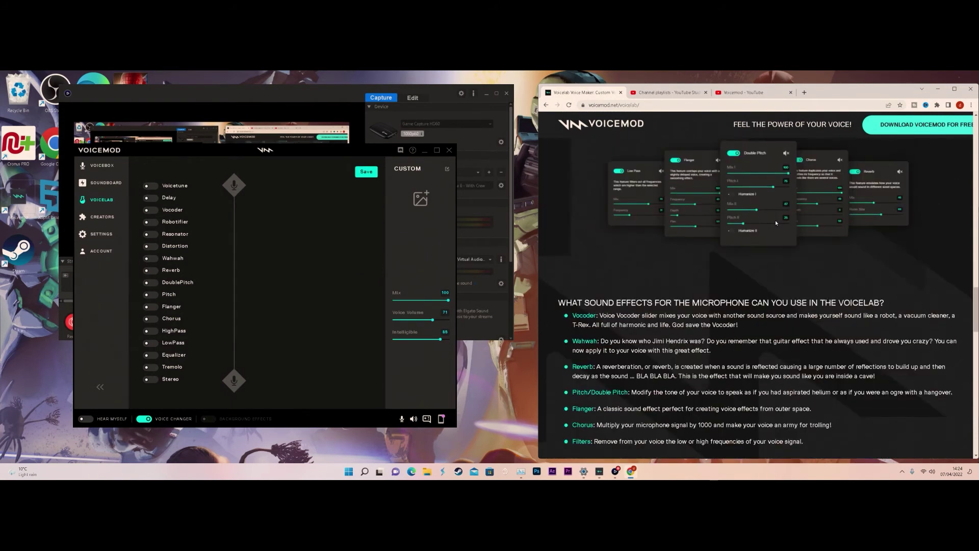
Review the six setup steps and the list of microphone sound effects on the Voicelab web page
scroll(776, 223, up, 5)
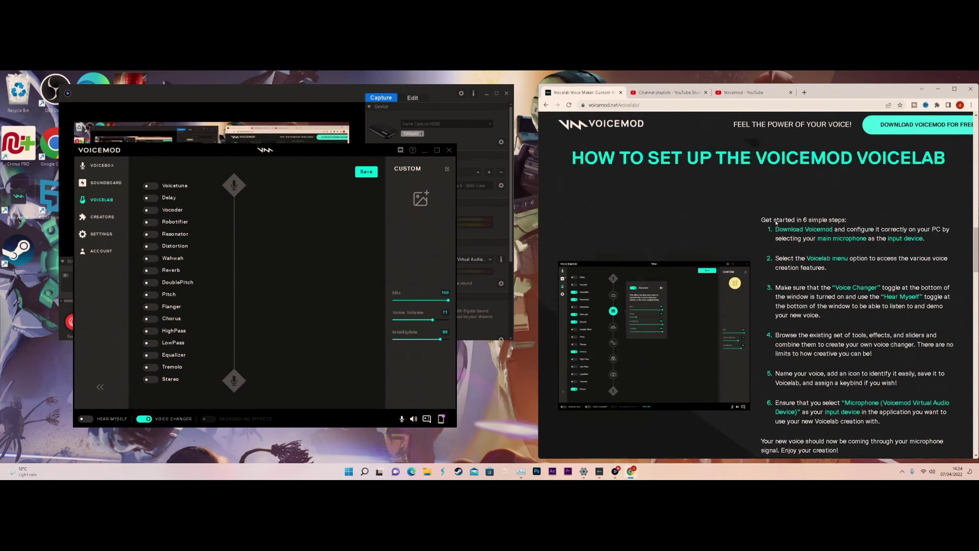
scroll(776, 222, up, 2)
scroll(776, 223, up, 9)
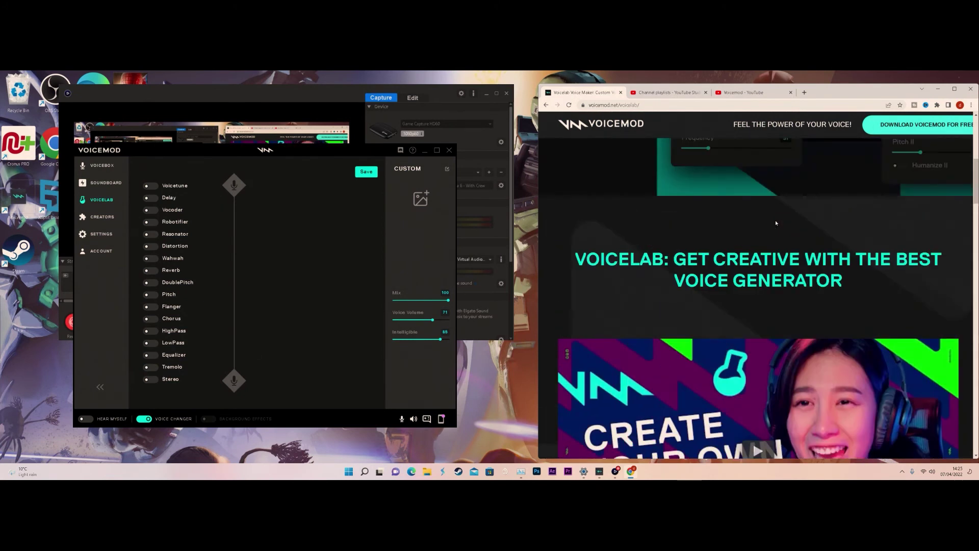
scroll(776, 223, down, 12)
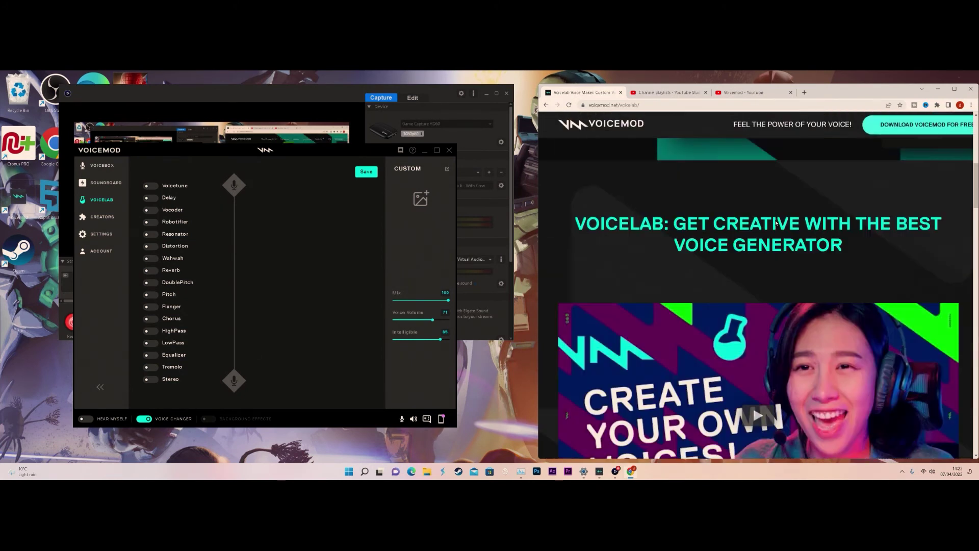
scroll(777, 223, down, 8)
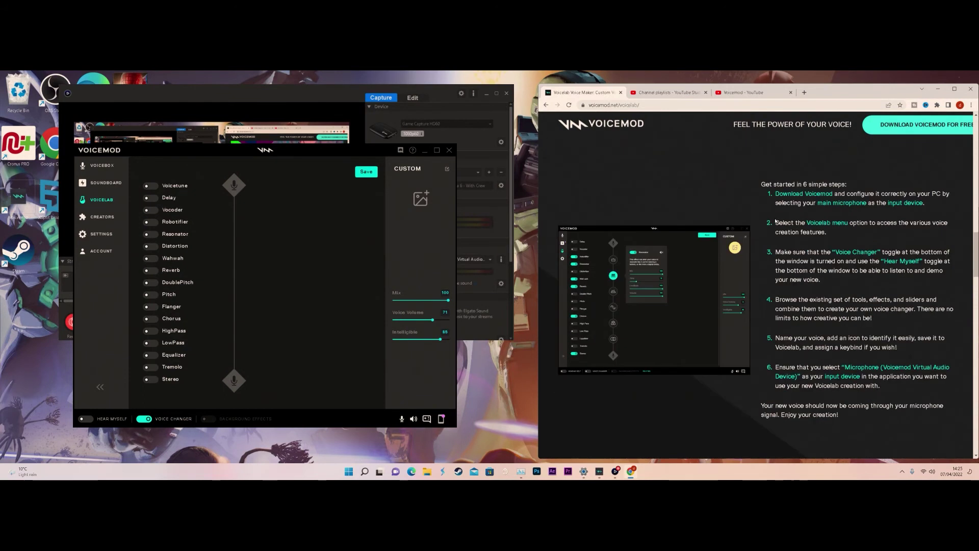
scroll(776, 221, down, 10)
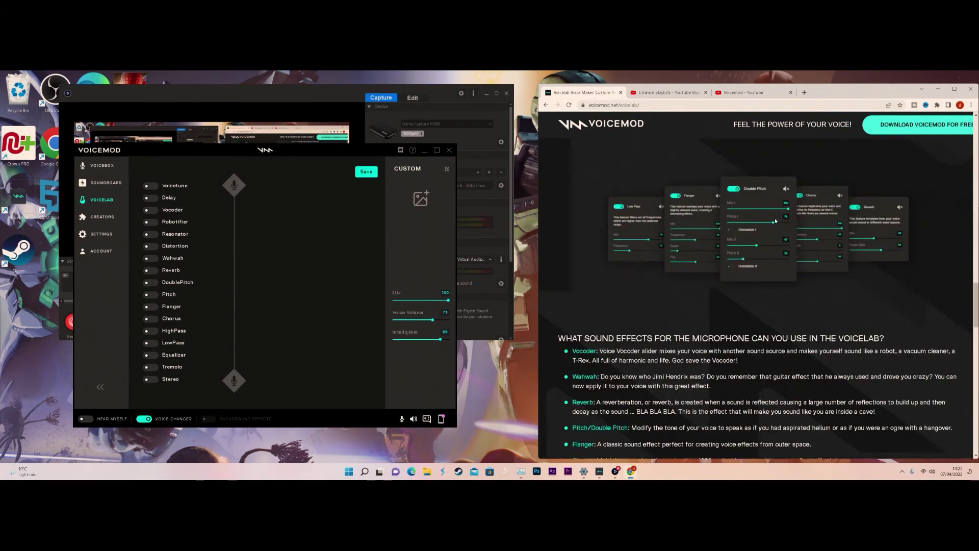
scroll(776, 218, down, 3)
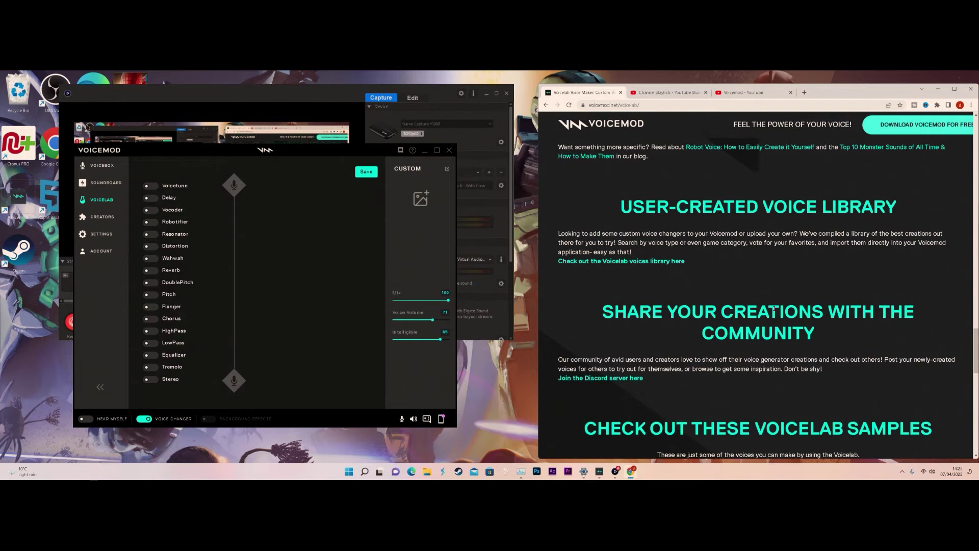
Open the user-created Voicelab voices library and search it for "halo"
click(585, 261)
right_click(555, 304)
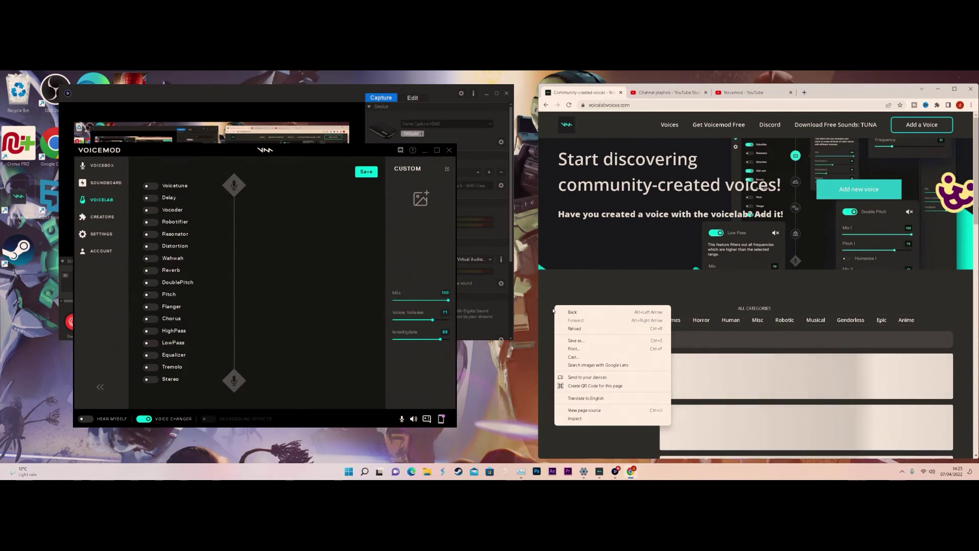
click(808, 287)
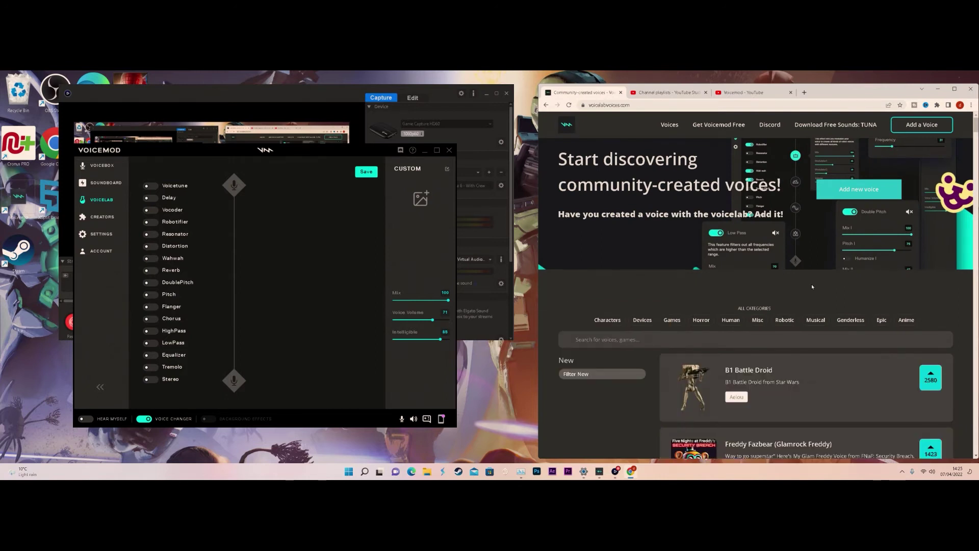
scroll(812, 279, down, 1)
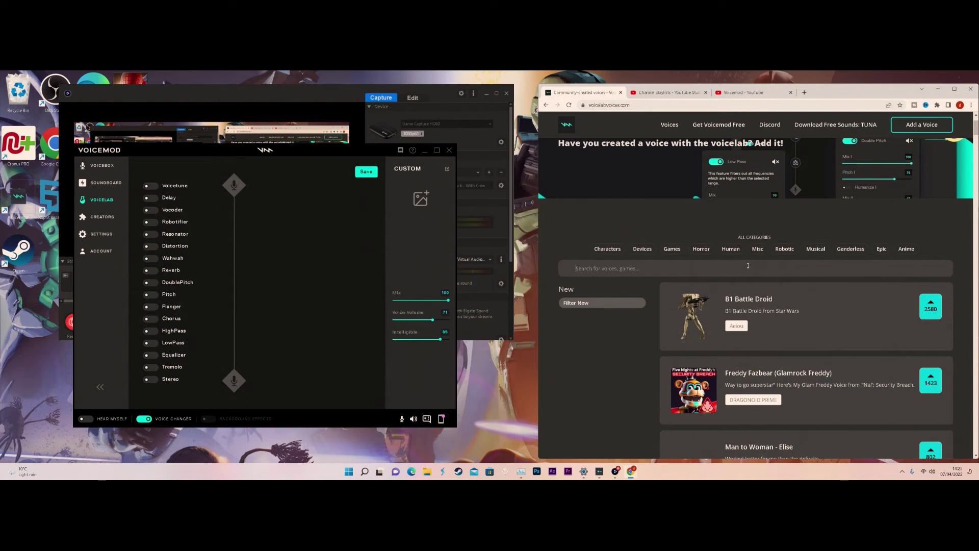
text(halo)
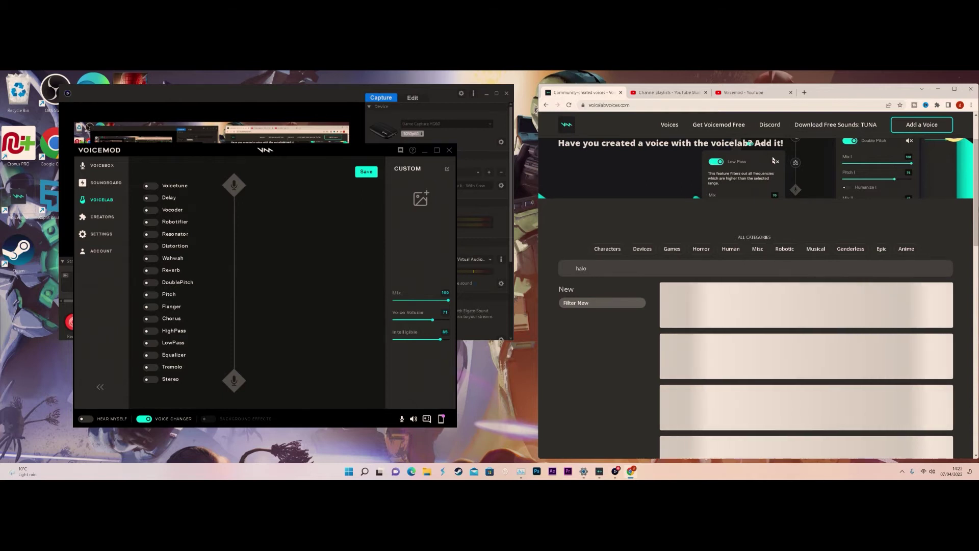
scroll(839, 316, down, 1)
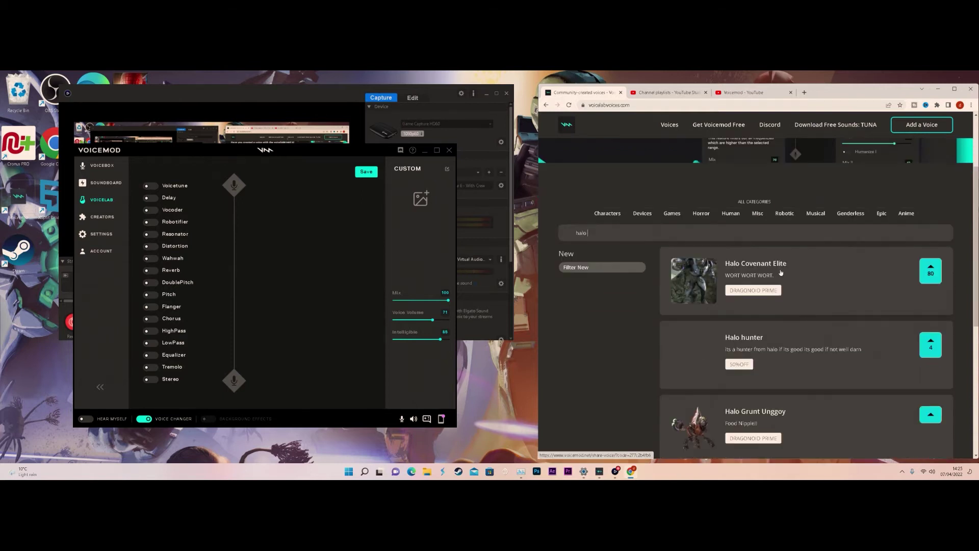
scroll(788, 278, down, 3)
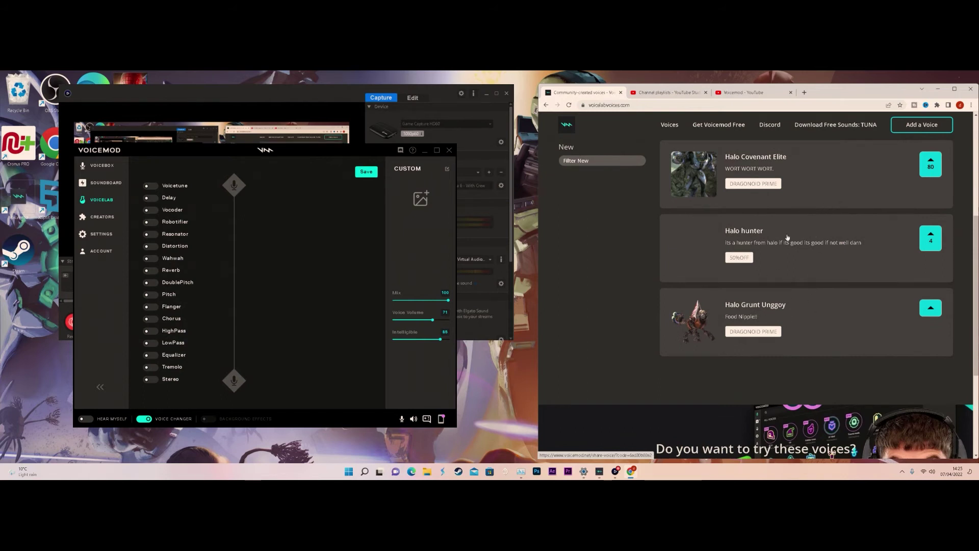
Open the Halo hunter voice from the library and import it into Voicemod
click(745, 235)
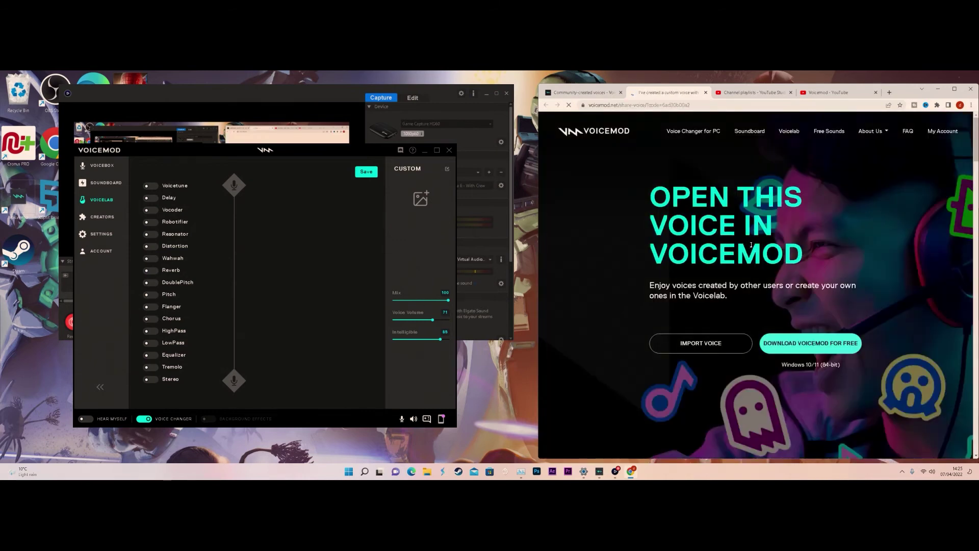
scroll(757, 253, down, 1)
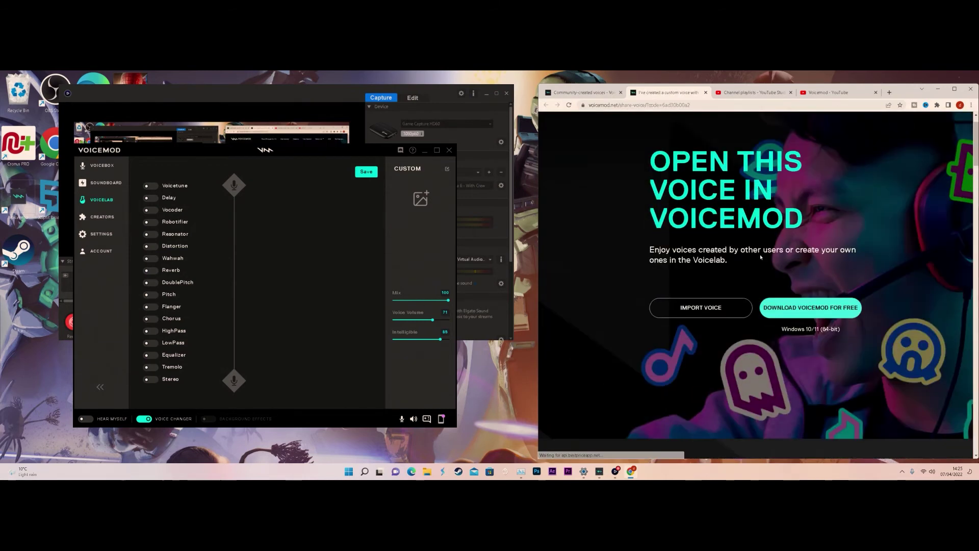
click(695, 314)
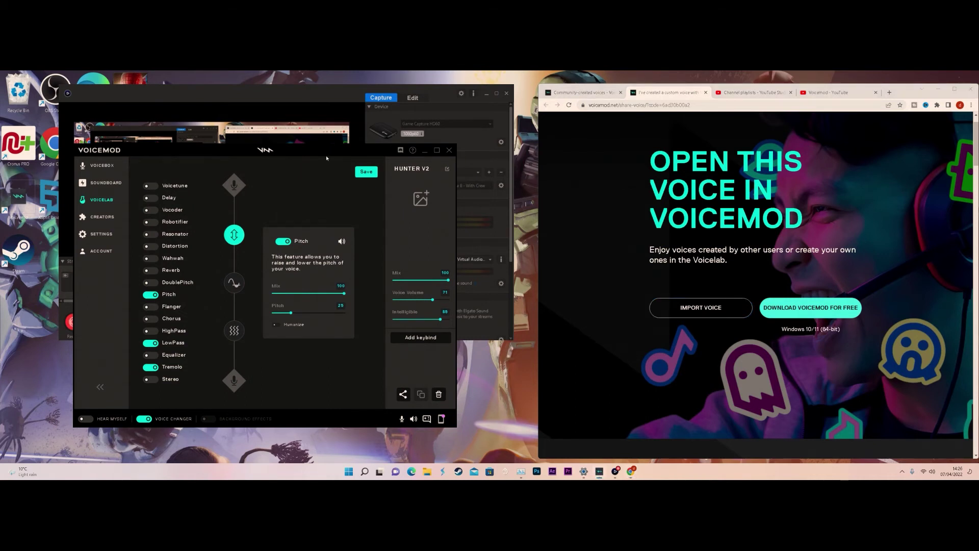
Move the Voicemod window aside, preview the imported Hunter voice with Hear Myself, and switch off both Voice Changer and Hear Myself
drag(320, 151, 266, 149)
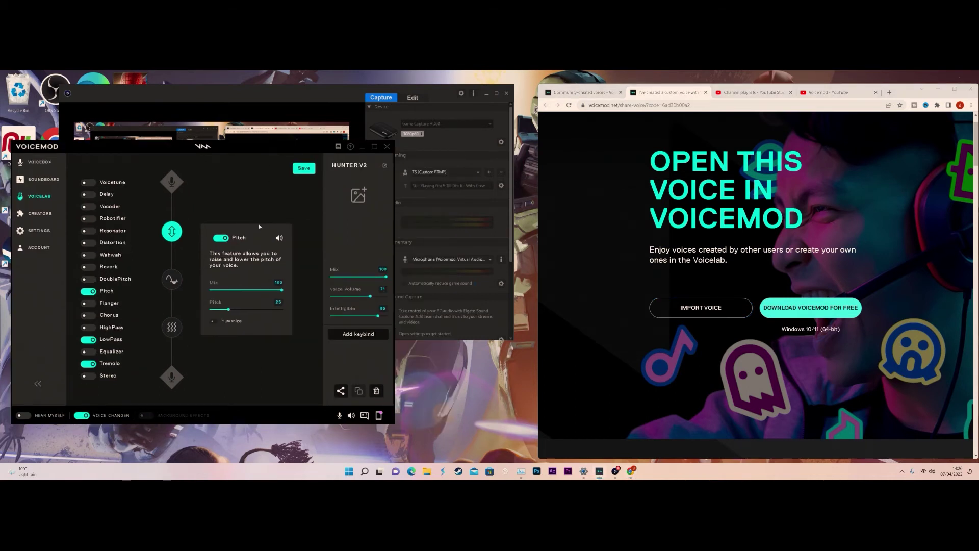
click(24, 417)
click(85, 416)
click(24, 416)
Close the imported voice's page, clear the library search and look through the voices in the Devices category
click(706, 92)
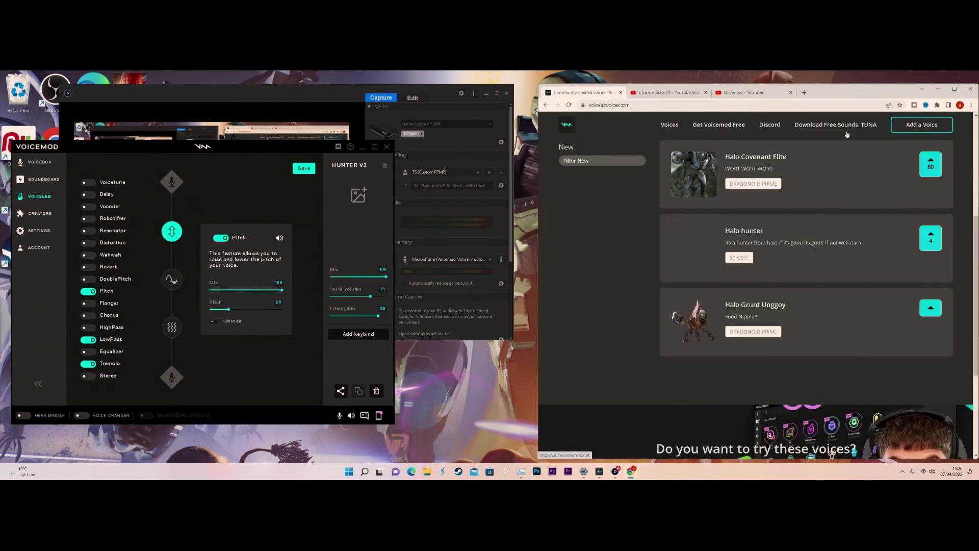
scroll(766, 177, up, 2)
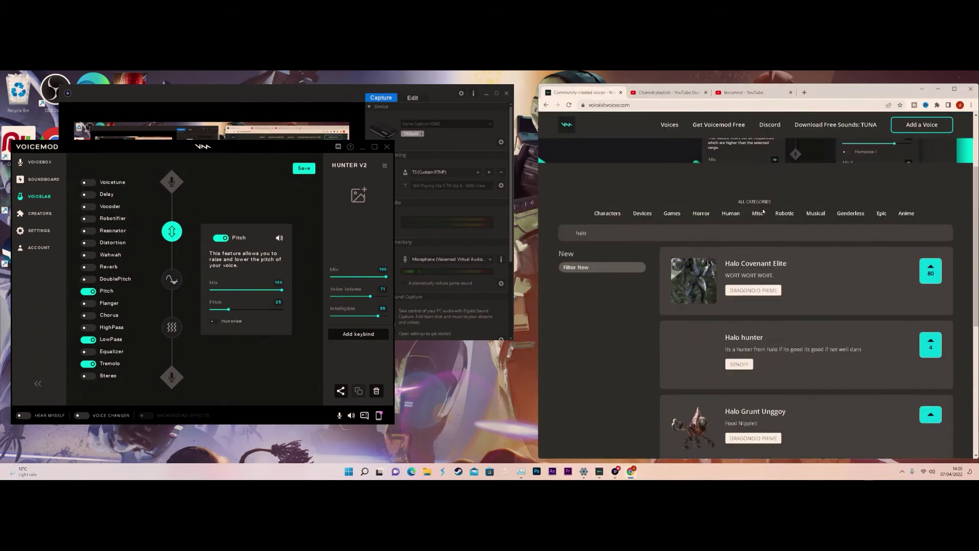
click(642, 214)
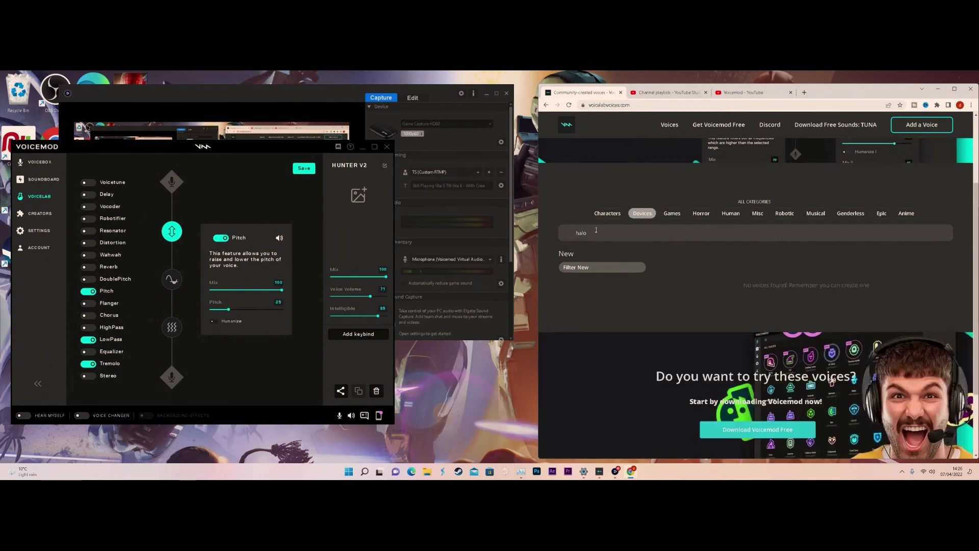
key(ctrl+a)
key(BackSpace)
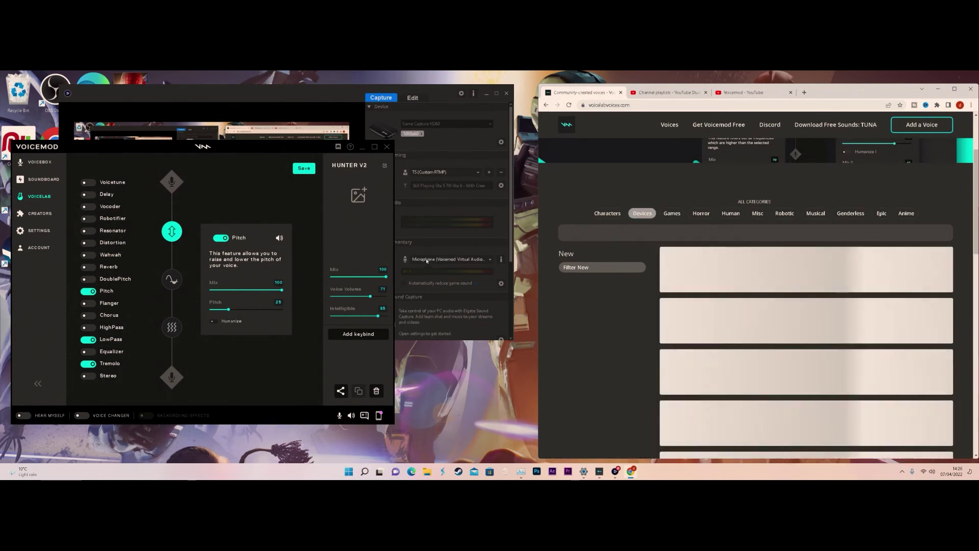
scroll(817, 331, down, 3)
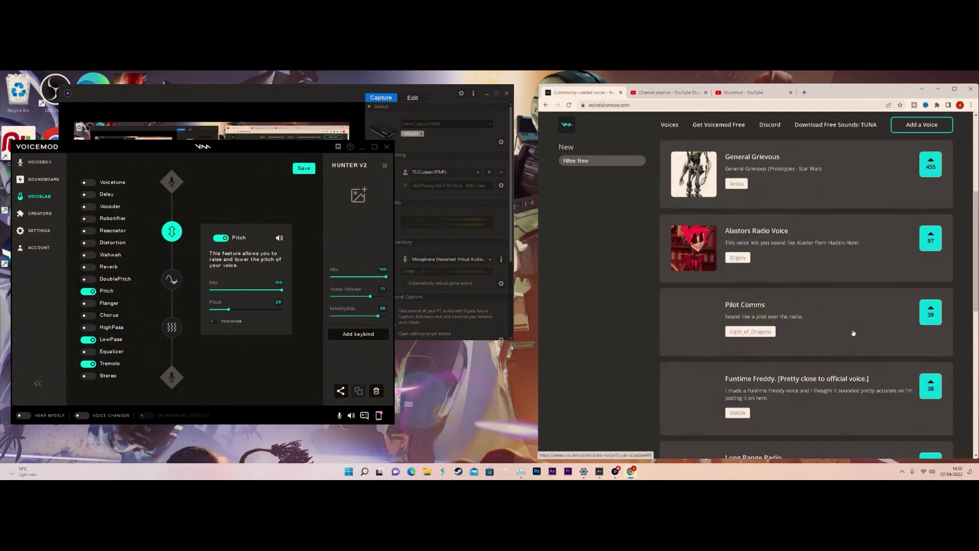
scroll(789, 333, down, 2)
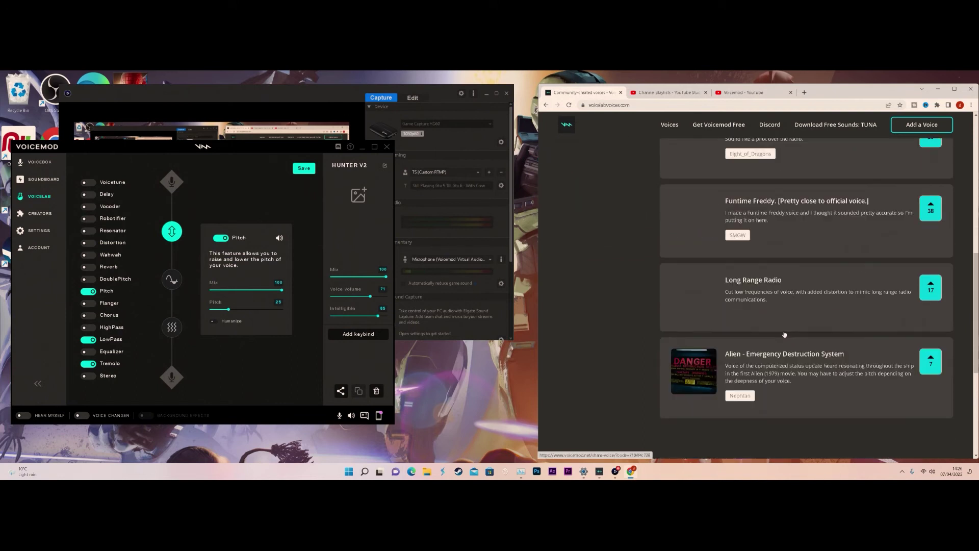
scroll(784, 334, up, 5)
Browse the Characters category in the voice library and import the Interrogation Mode voice into Voicemod
click(607, 214)
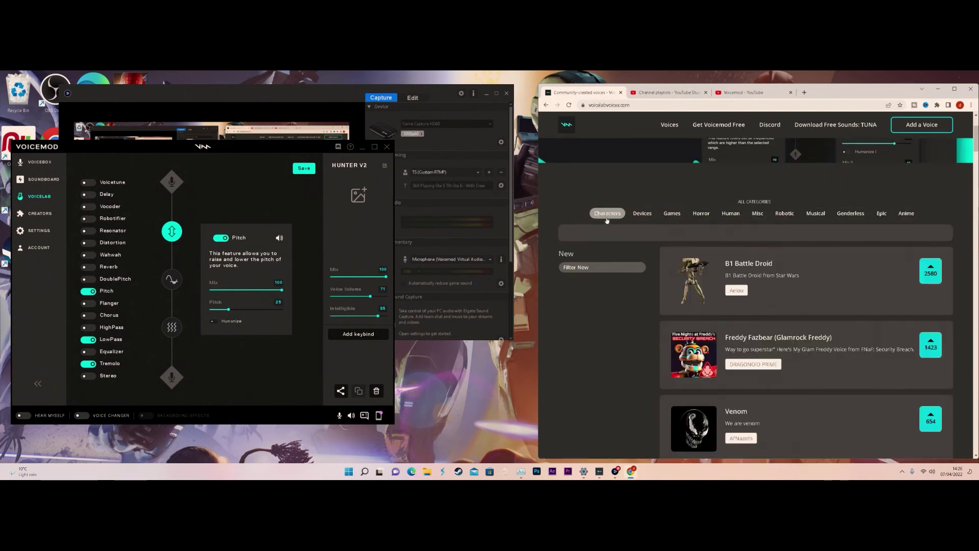
scroll(871, 340, down, 2)
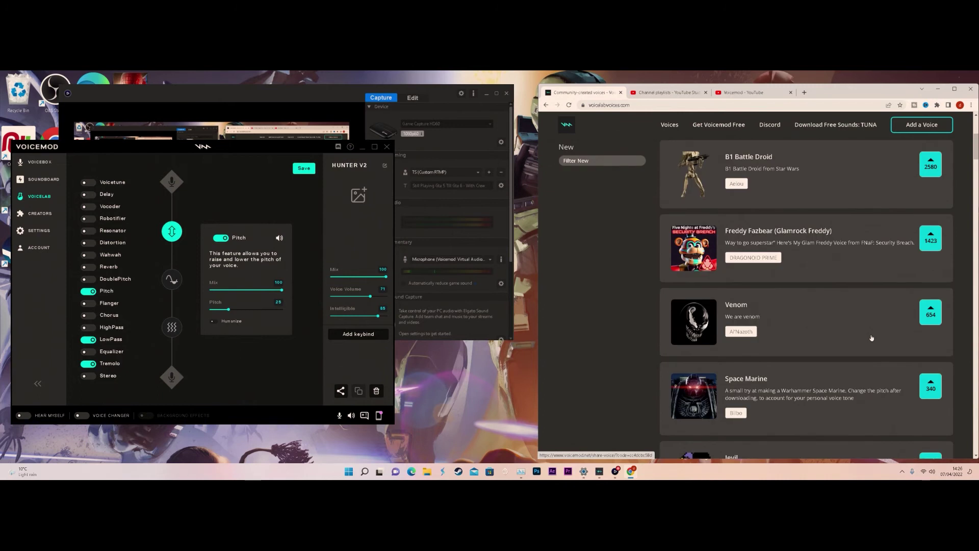
scroll(871, 339, down, 1)
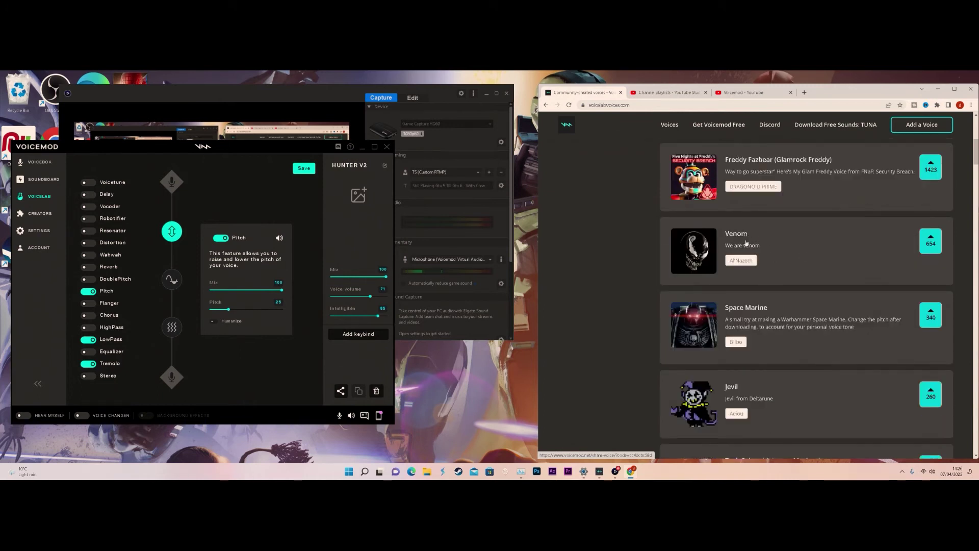
scroll(805, 292, down, 3)
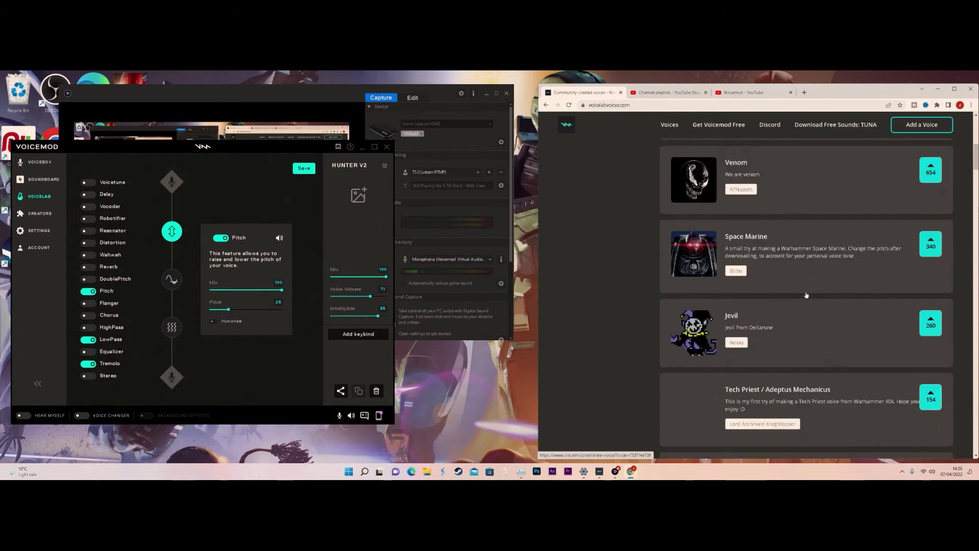
scroll(807, 295, down, 3)
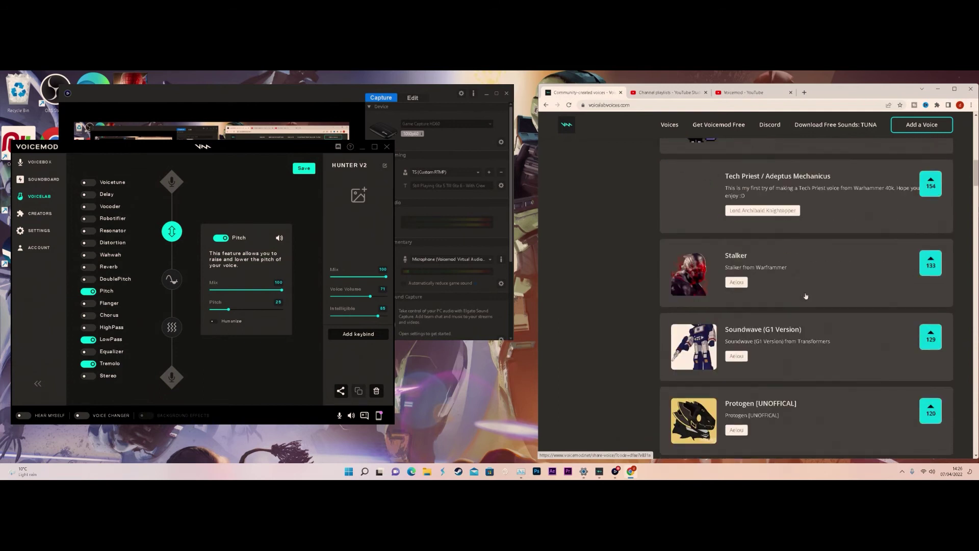
scroll(806, 296, down, 1)
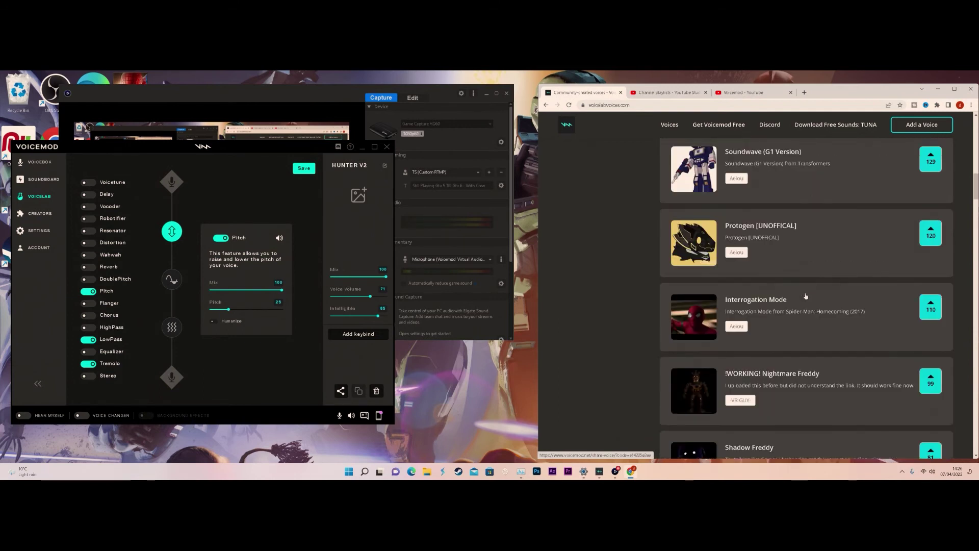
scroll(806, 296, down, 1)
click(707, 270)
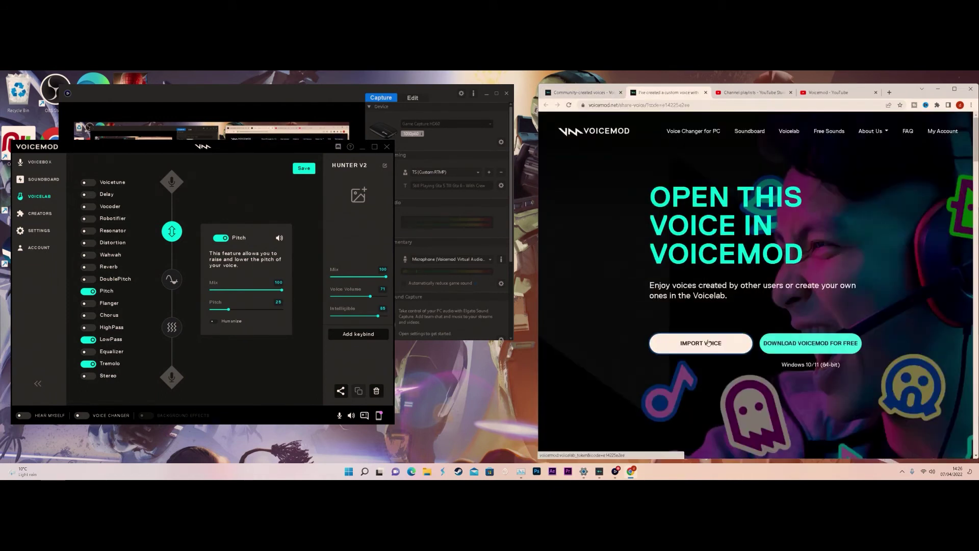
click(686, 345)
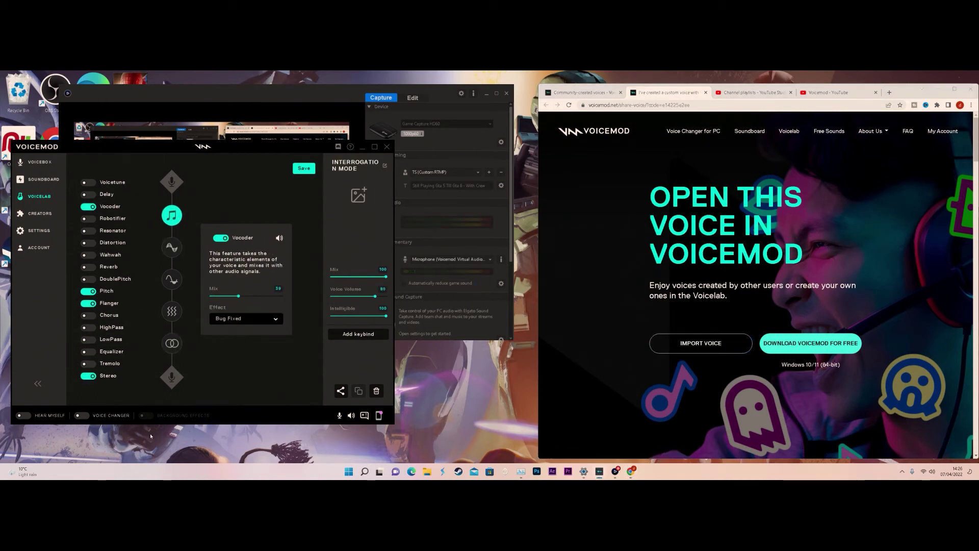
Preview the Interrogation Mode voice by enabling Voice Changer and Hear Myself, and switch both off again
click(82, 416)
click(27, 416)
click(83, 415)
click(26, 415)
Close the previous voice's page, browse further down the voice library and import the funtime Foxy voice into Voicemod
click(715, 227)
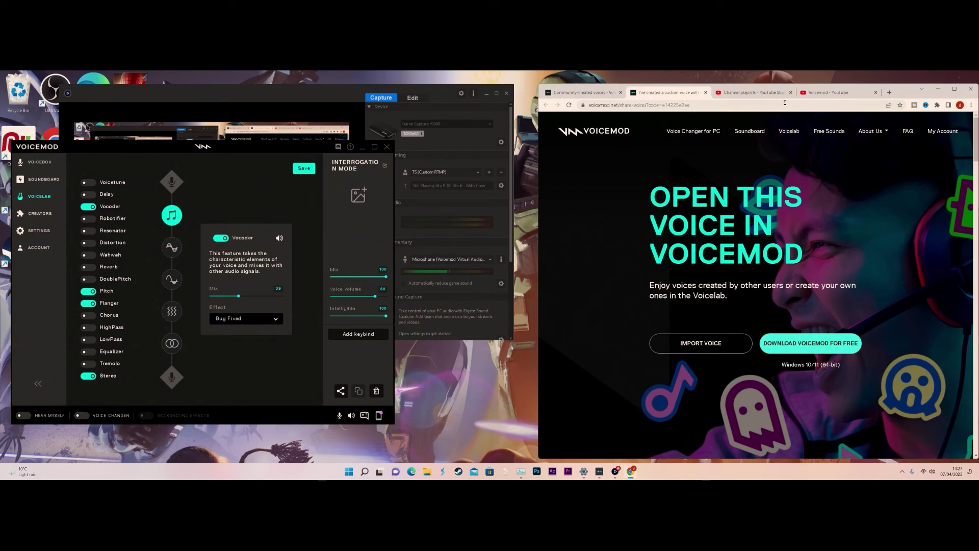
click(706, 92)
scroll(812, 292, down, 4)
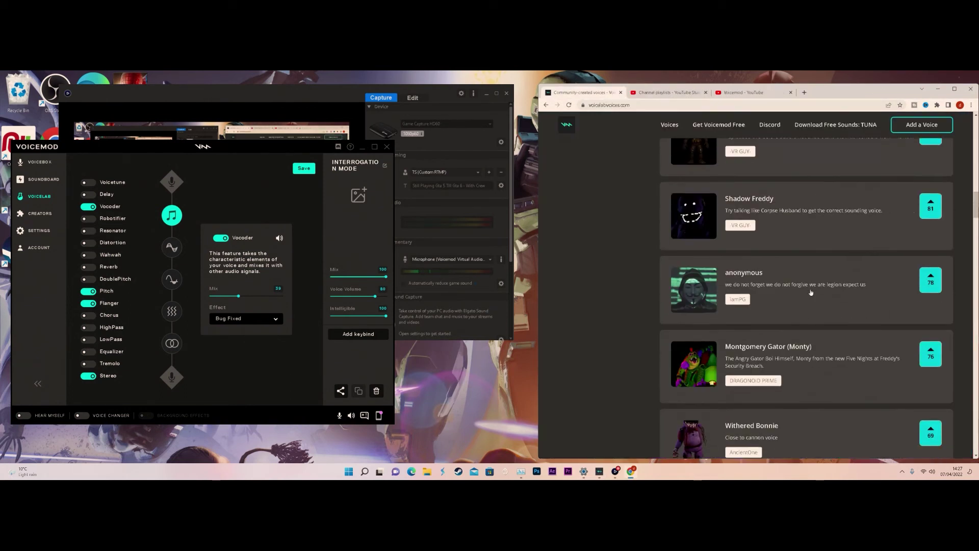
scroll(811, 293, down, 3)
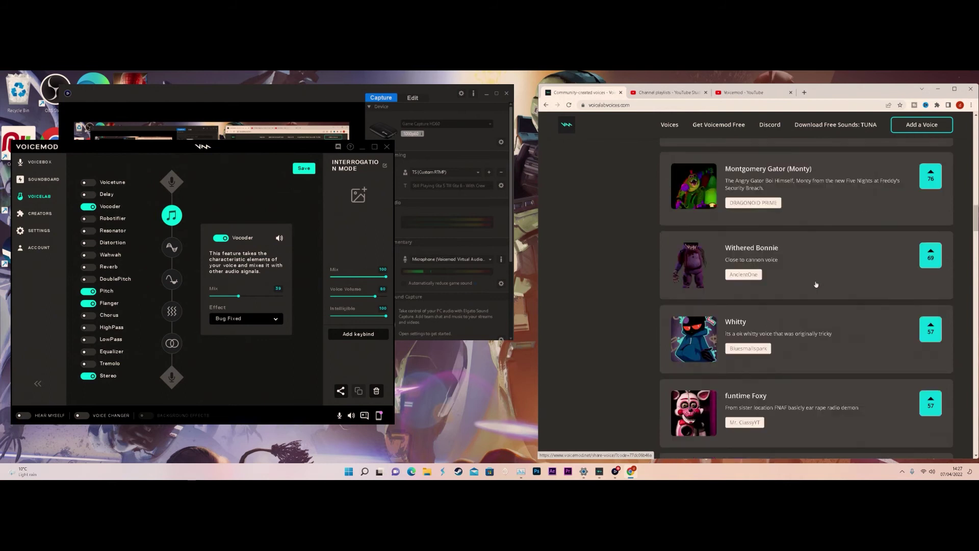
scroll(817, 284, down, 5)
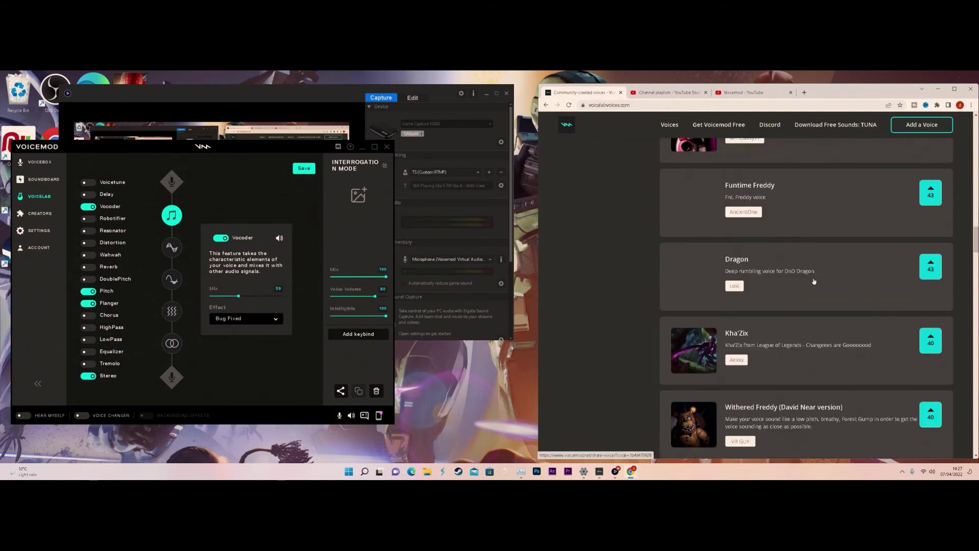
scroll(814, 281, up, 2)
click(753, 222)
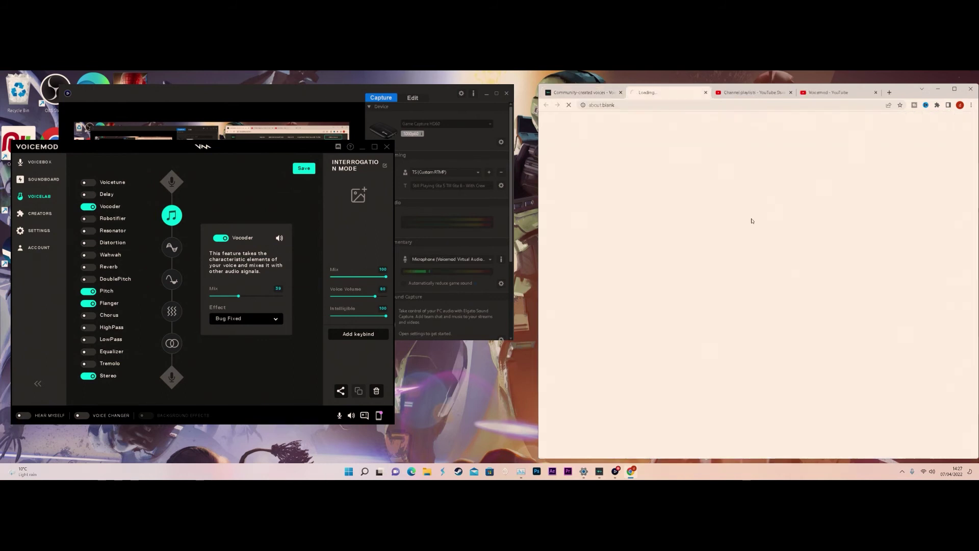
scroll(692, 287, down, 1)
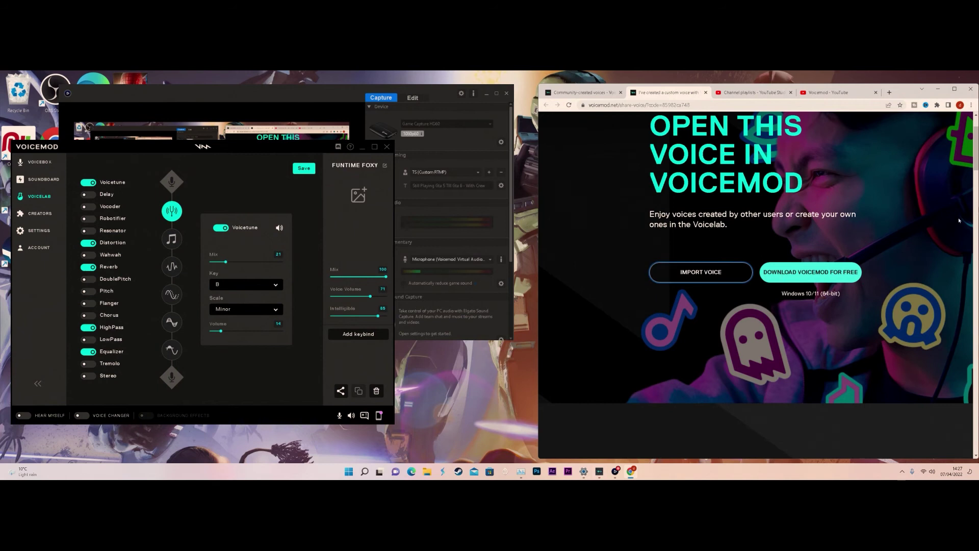
Preview the Funtime Foxy voice with Hear Myself and Voice Changer enabled, and switch both off again
click(23, 416)
click(81, 415)
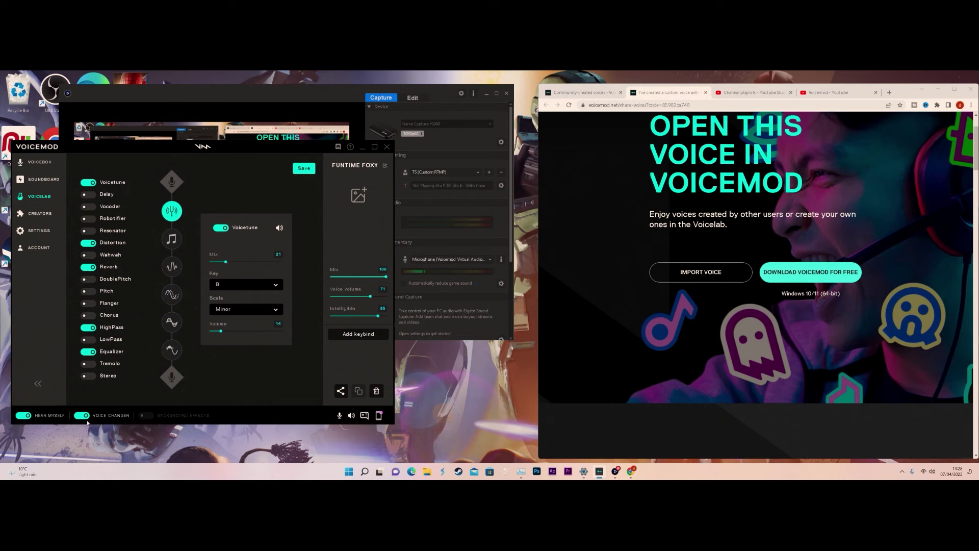
click(84, 416)
click(21, 417)
click(672, 242)
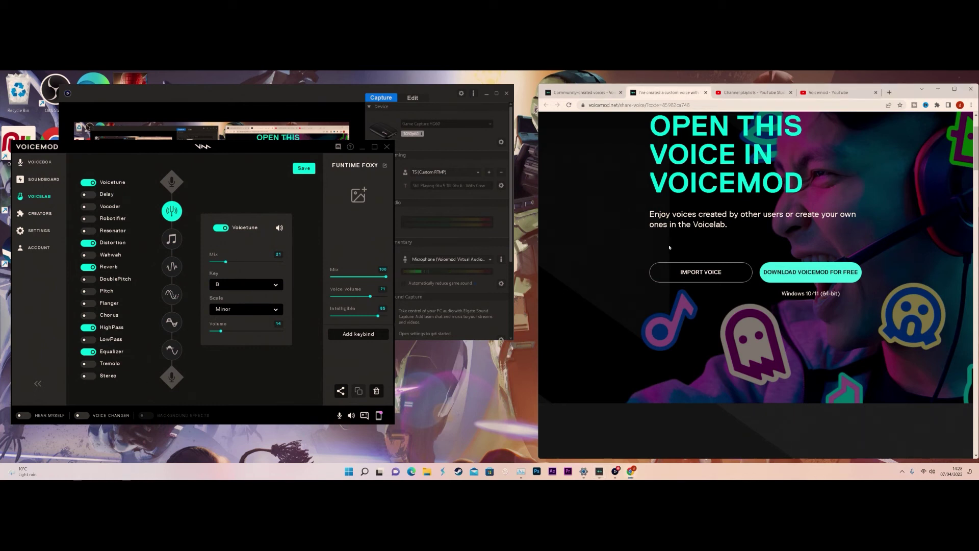
scroll(670, 247, up, 1)
Find the custom voices in Voicemod's Voicebox and delete the last of the duplicate dalek voices
click(327, 213)
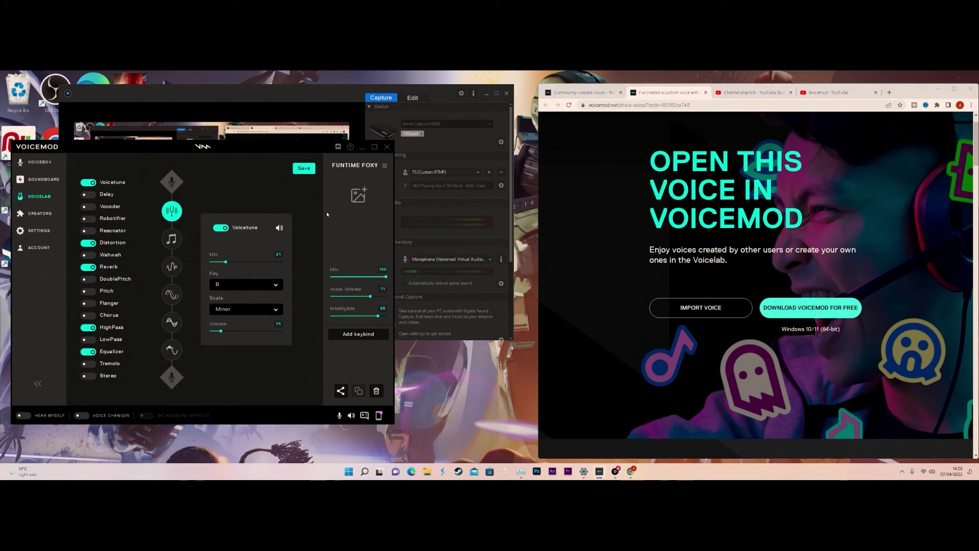
click(44, 164)
scroll(201, 232, down, 1)
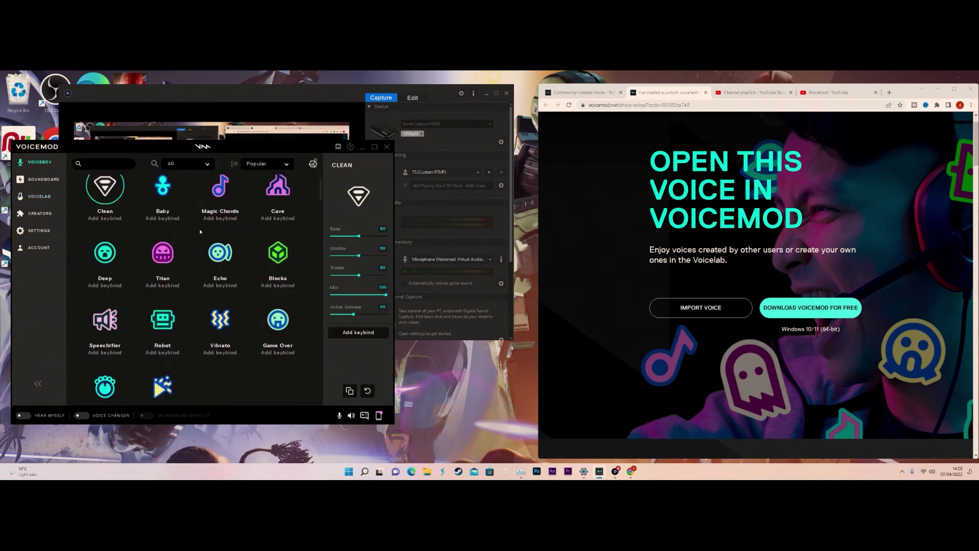
scroll(200, 232, down, 3)
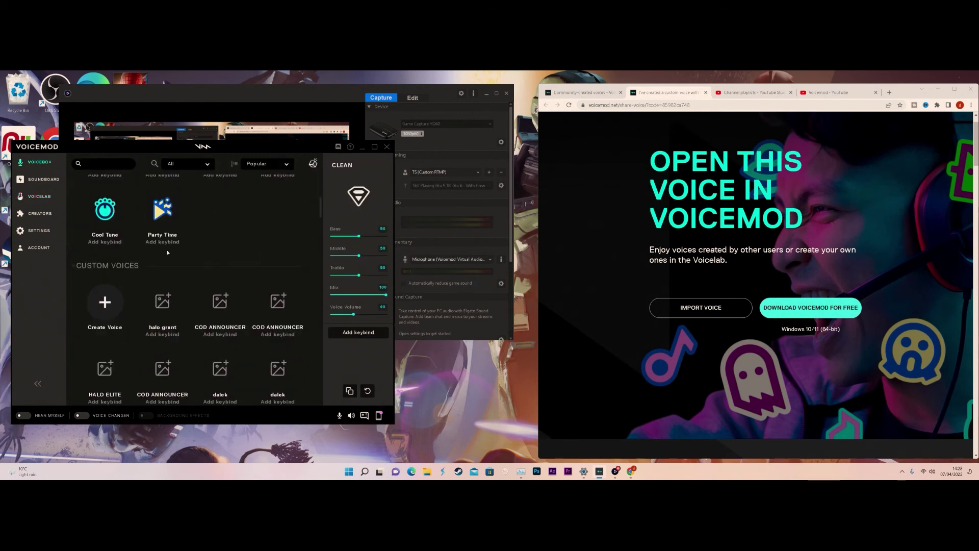
scroll(162, 265, down, 1)
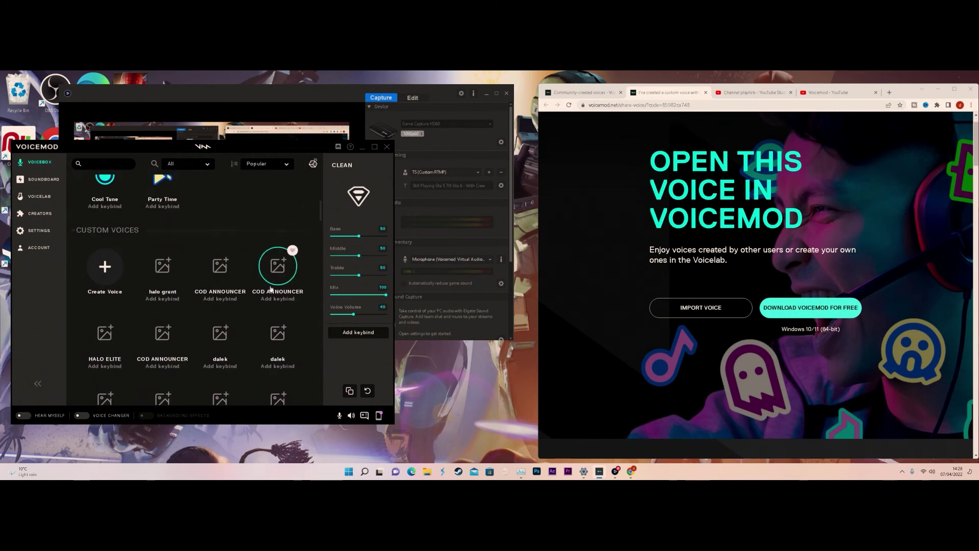
scroll(162, 283, down, 1)
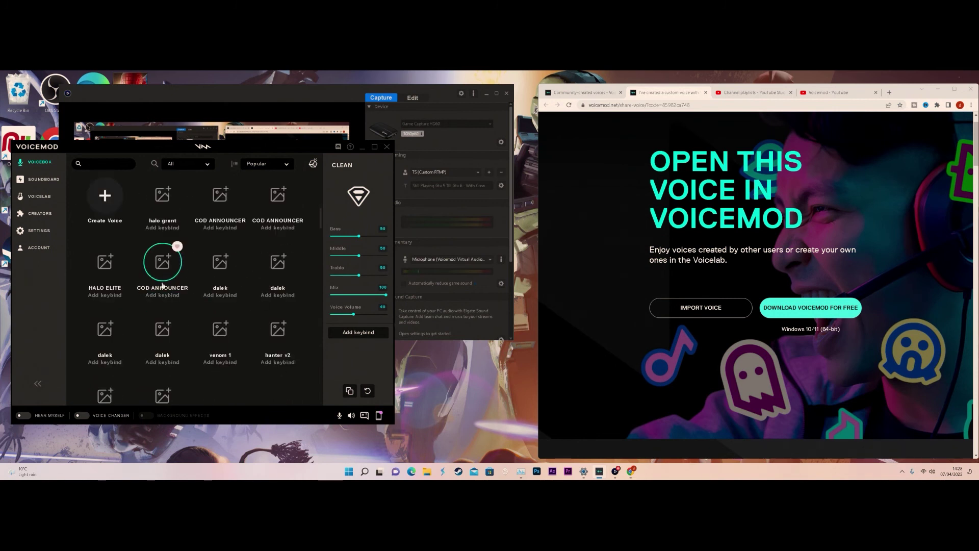
scroll(170, 307, down, 1)
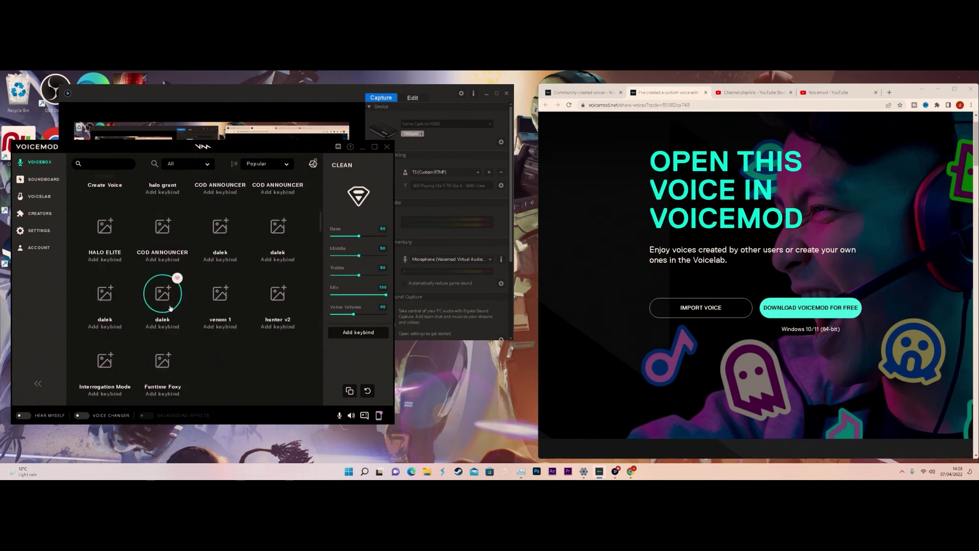
click(192, 305)
scroll(191, 305, down, 1)
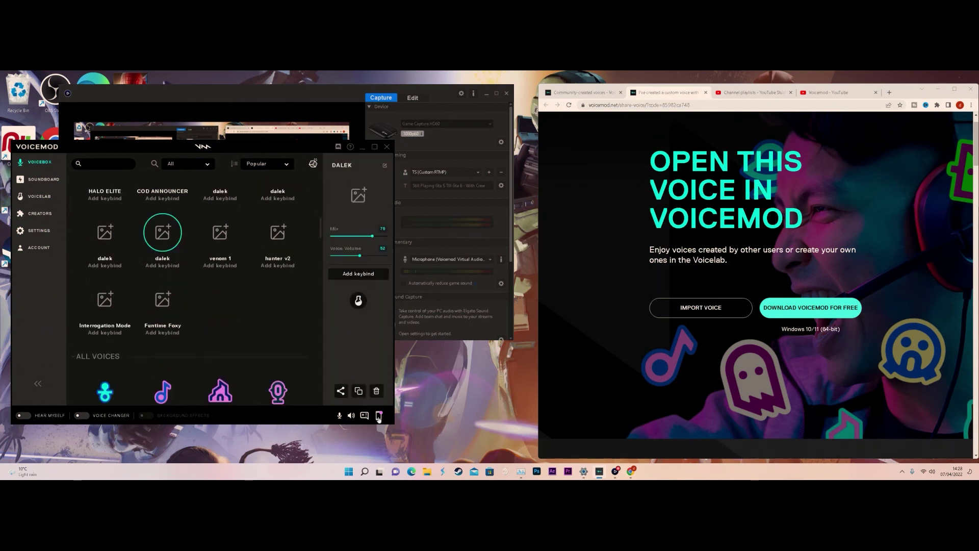
click(378, 391)
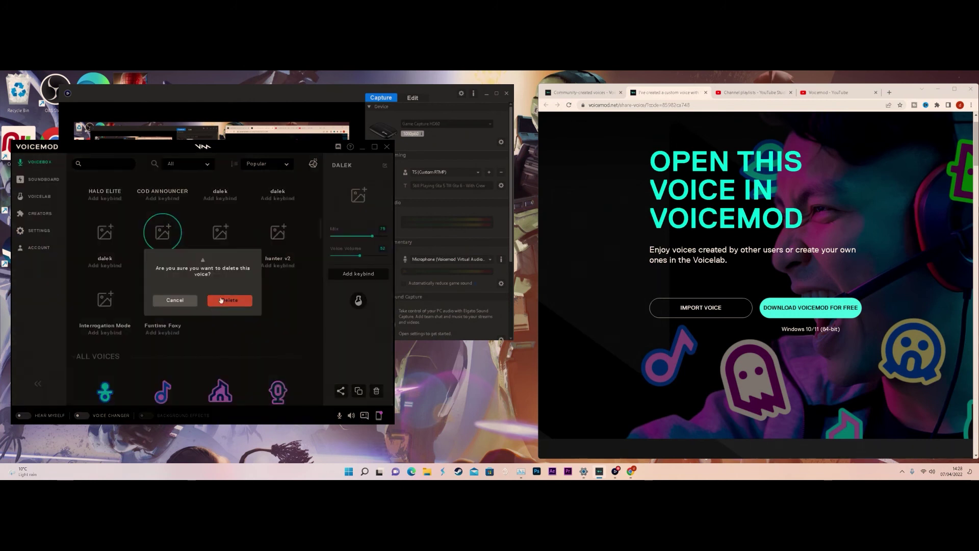
click(229, 300)
Delete the second of the duplicate COD ANNOUNCER voices from the custom voices
scroll(197, 332, down, 5)
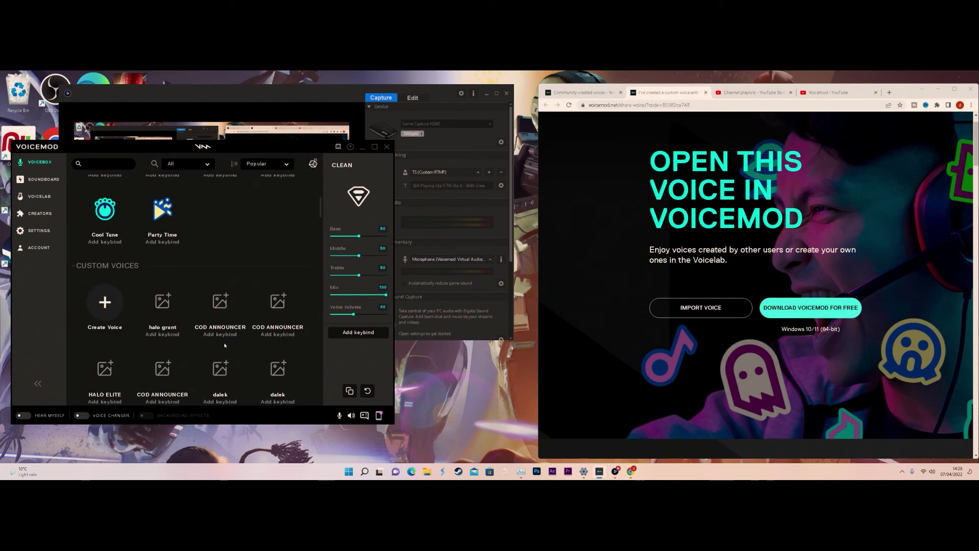
click(271, 245)
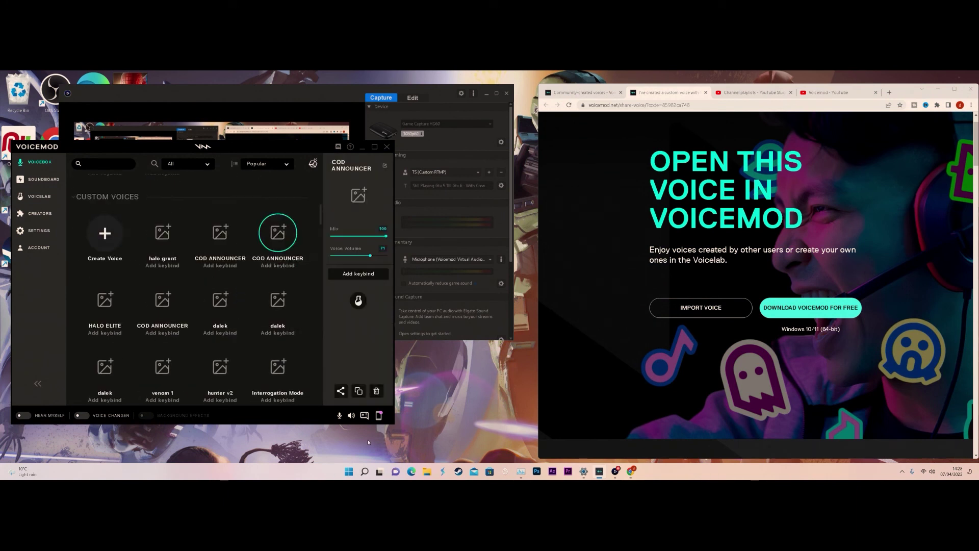
click(378, 390)
click(240, 304)
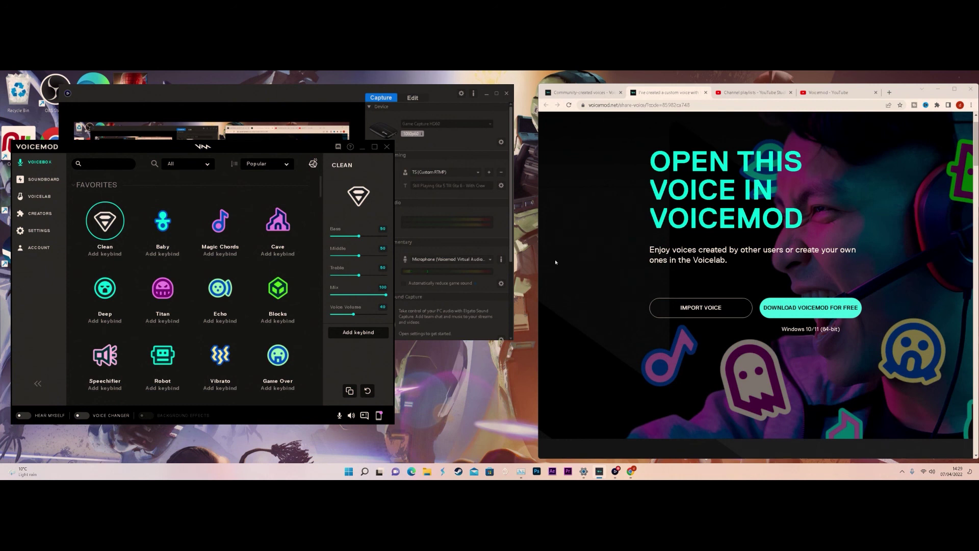
Return to the community voice library, highlight its web address and look through more of the Characters voices
click(578, 92)
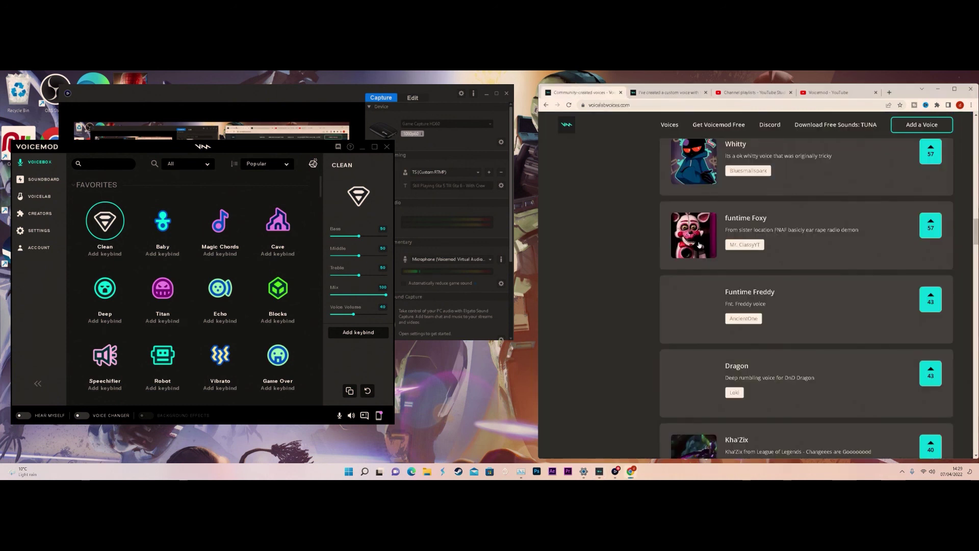
scroll(672, 250, down, 1)
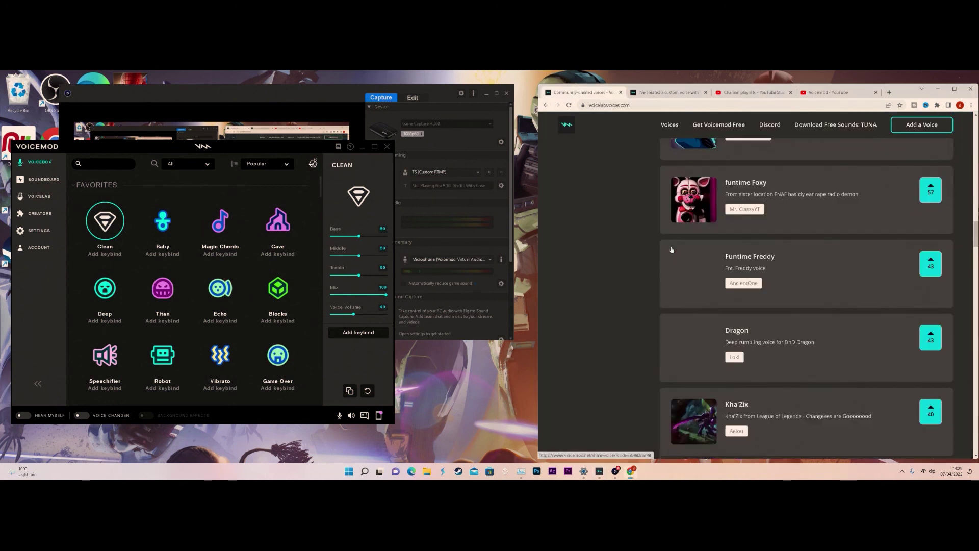
click(643, 102)
scroll(699, 229, down, 2)
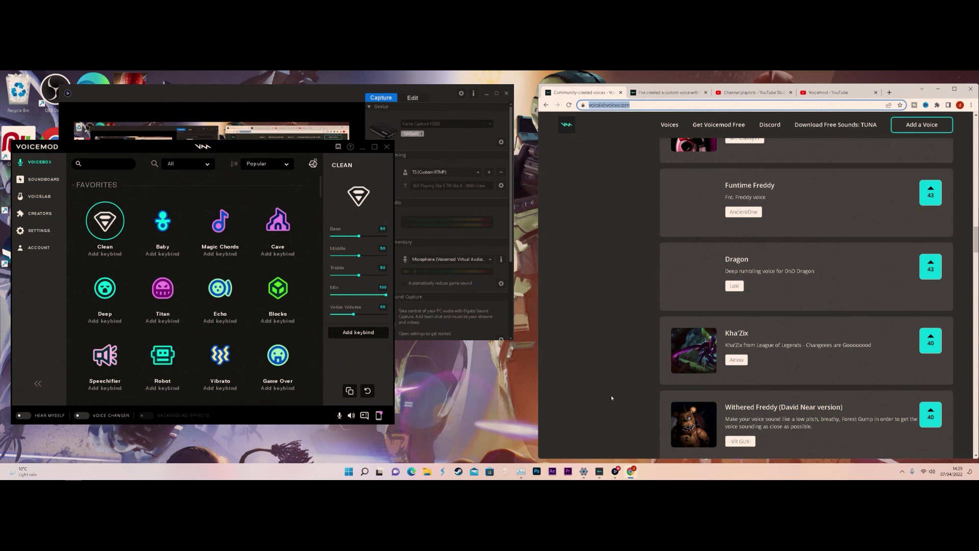
scroll(615, 397, down, 1)
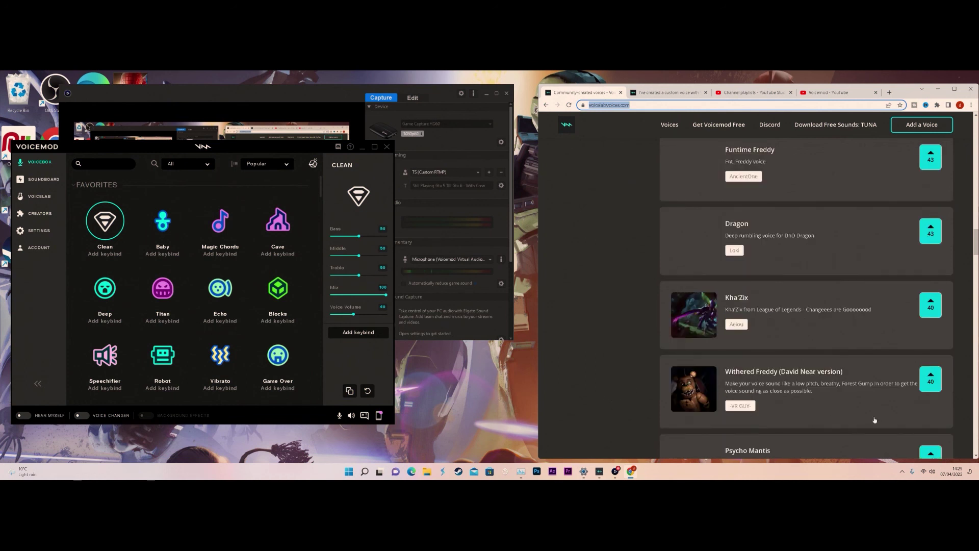
scroll(897, 396, down, 3)
scroll(894, 400, down, 4)
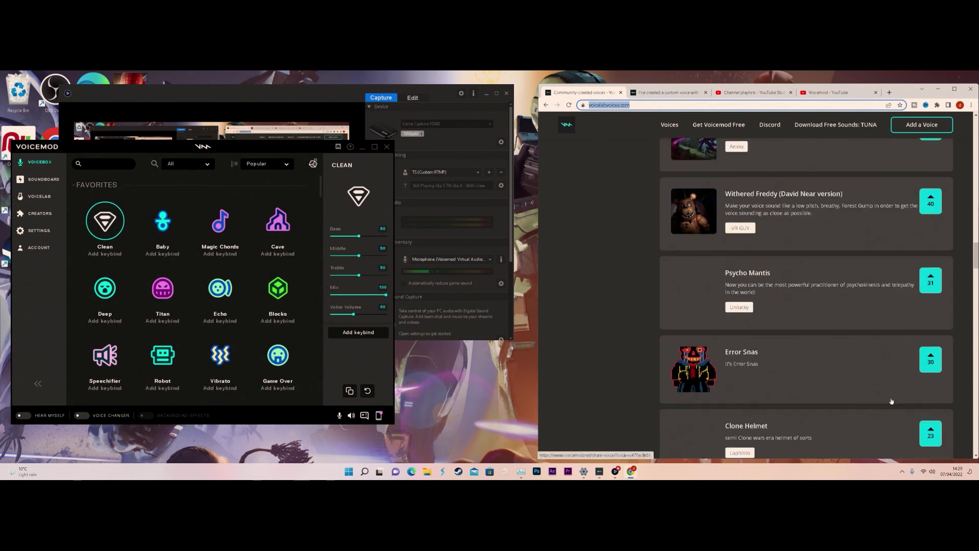
scroll(887, 403, down, 1)
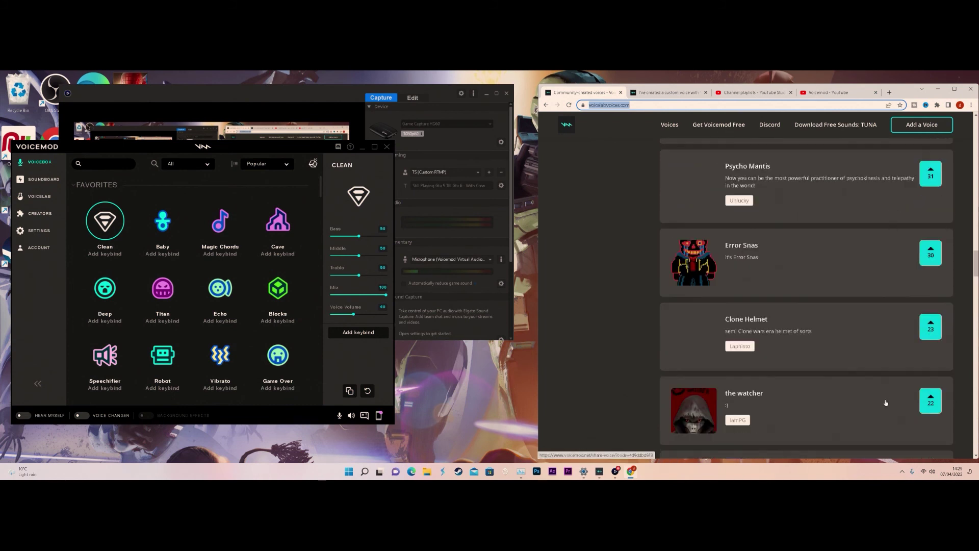
scroll(884, 404, down, 2)
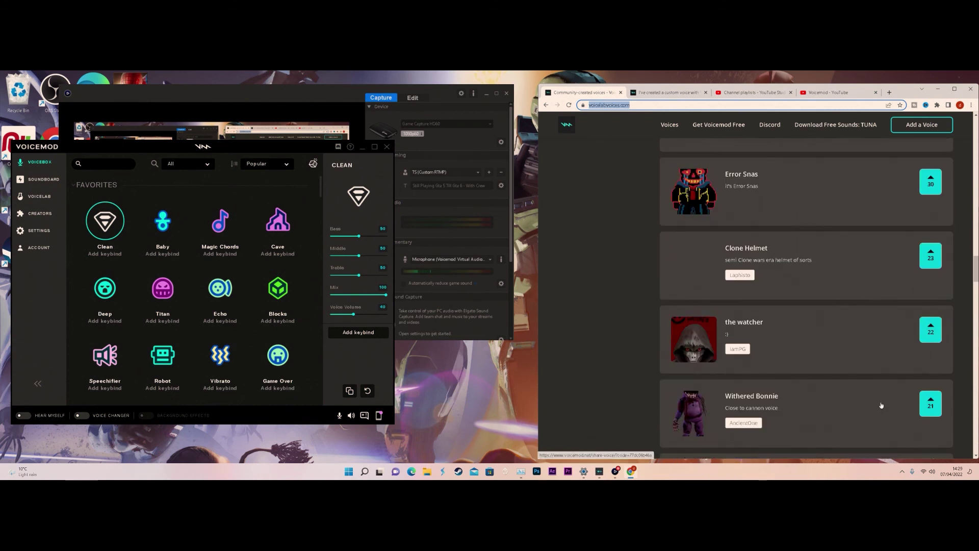
scroll(881, 404, down, 1)
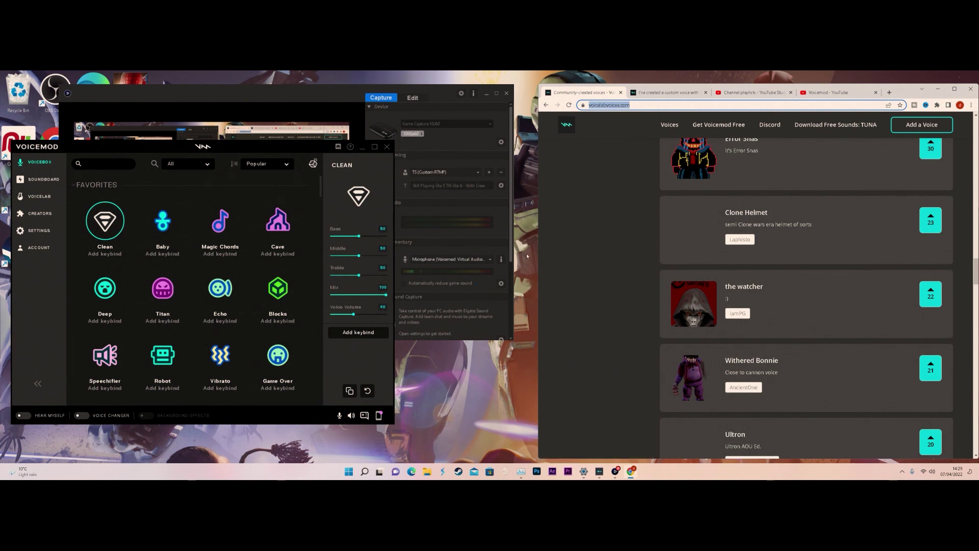